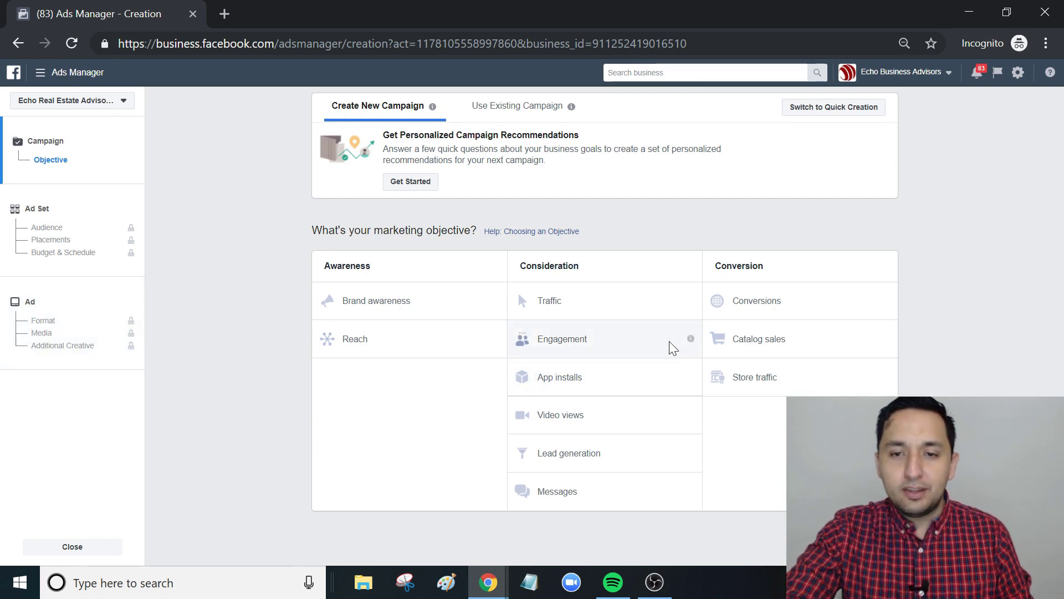
Choose Engagement as the new campaign's marketing objective and continue to the ad set settings
mouse_move(692, 341)
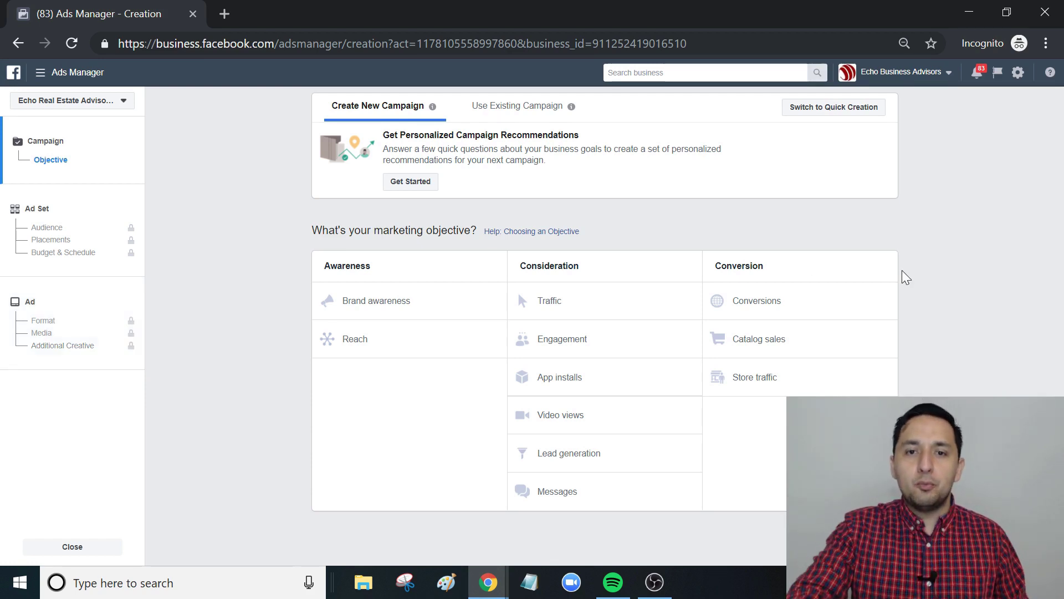
left_click(560, 341)
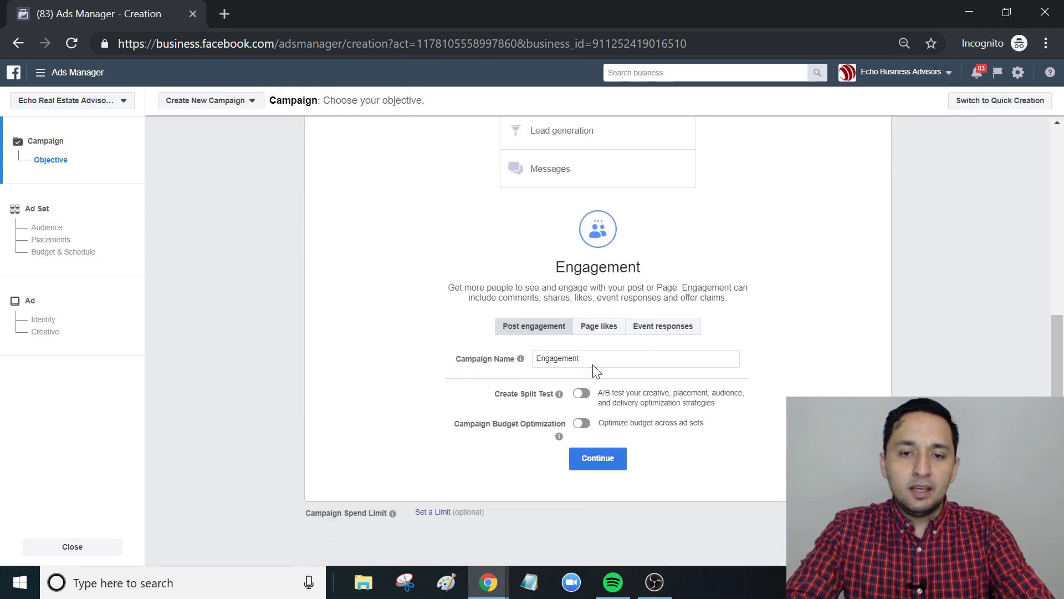
left_click(555, 358)
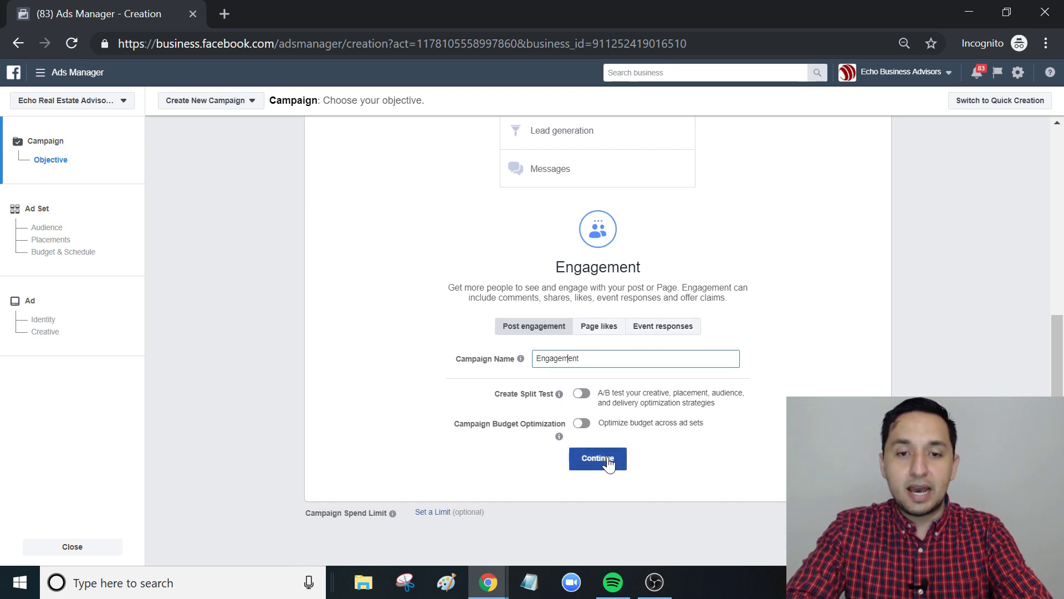
left_click(586, 463)
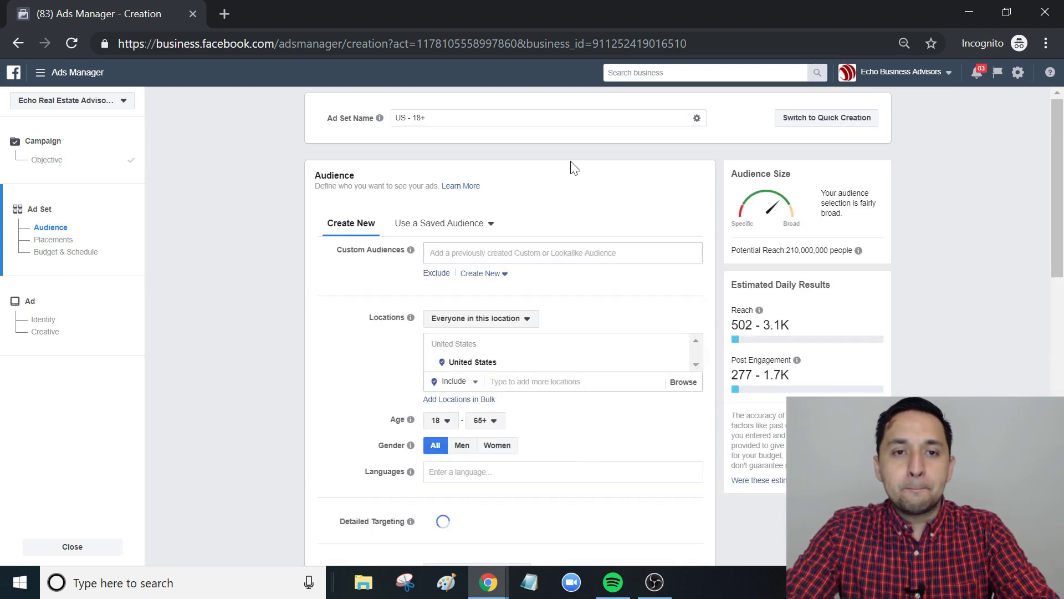
Rename the ad set as "ENGT - DFW 50Mil - FM 18-35-FB BIZ Option Period"
left_click(422, 118)
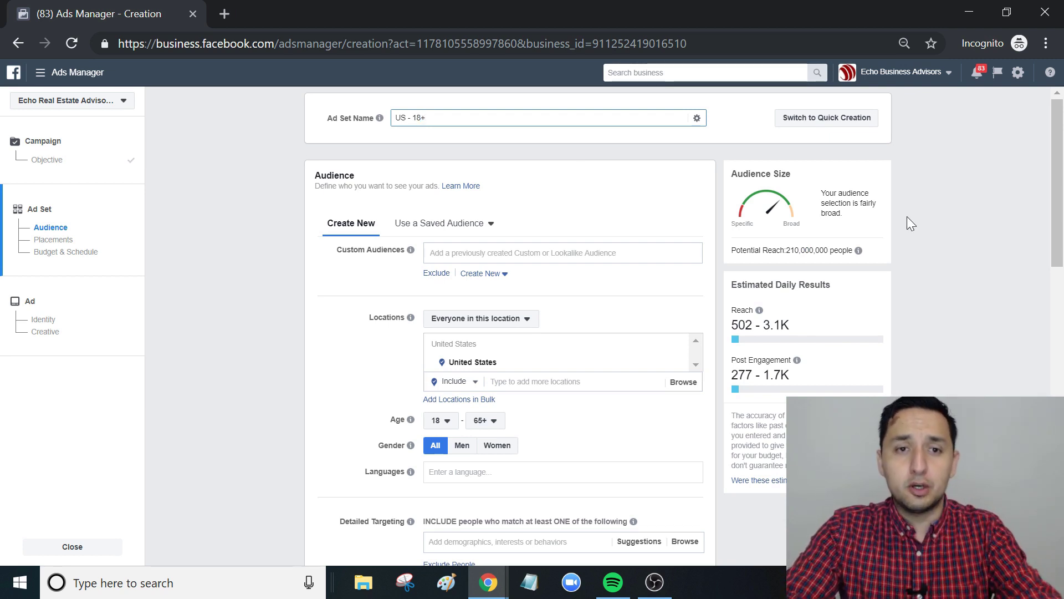
left_click_drag(454, 119, 383, 131)
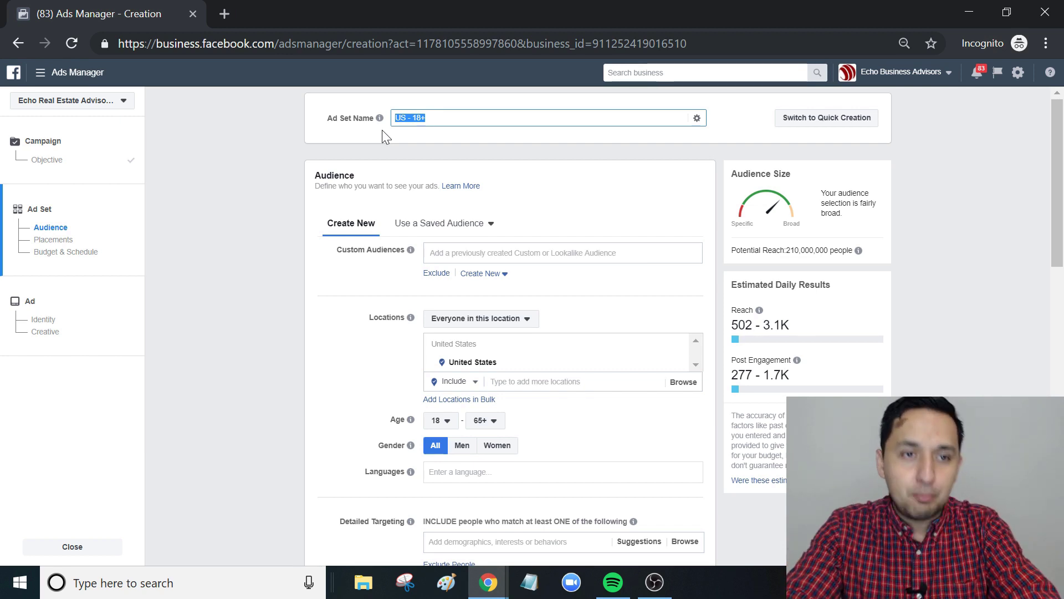
type("ENGT -")
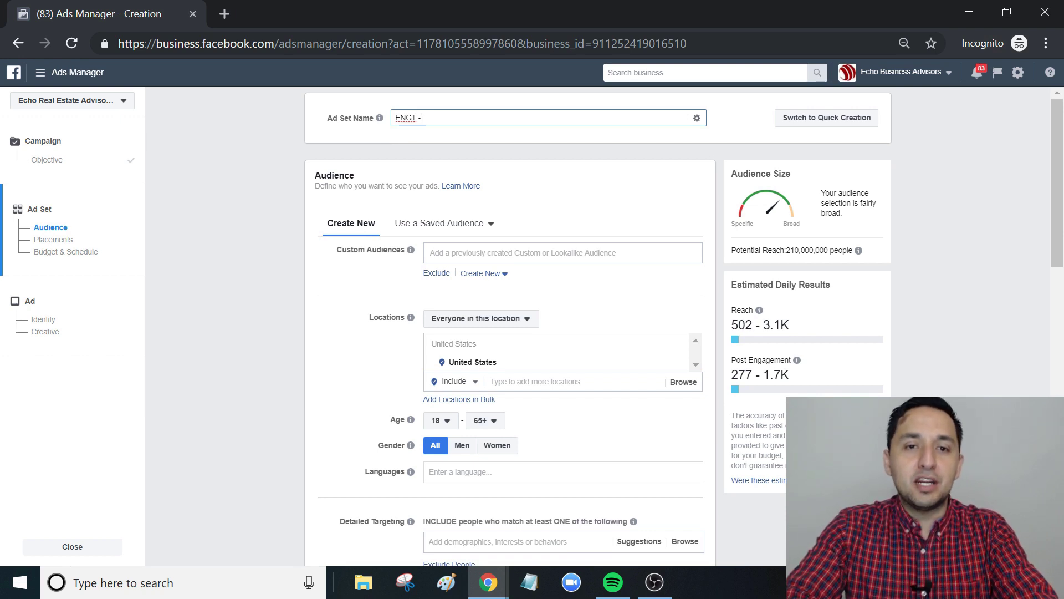
triple_click(405, 118)
double_click(416, 118)
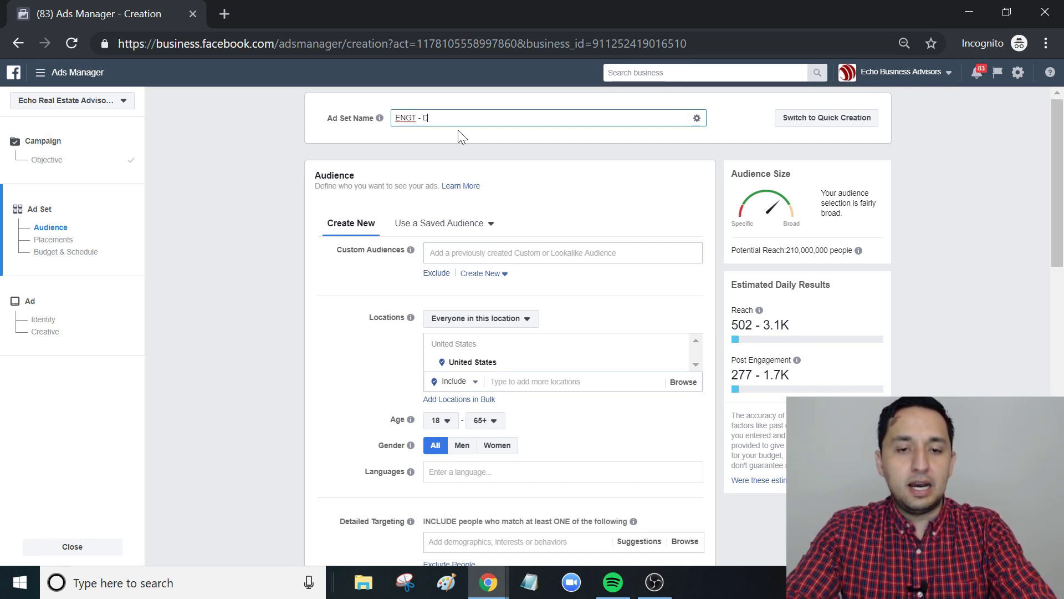
type("FC")
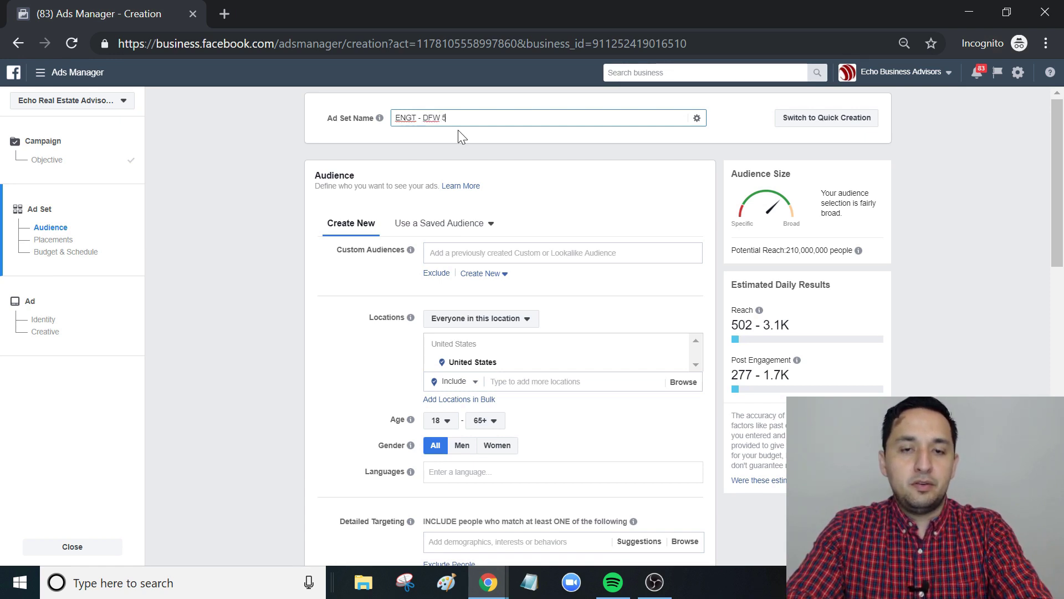
type(" 50Mil")
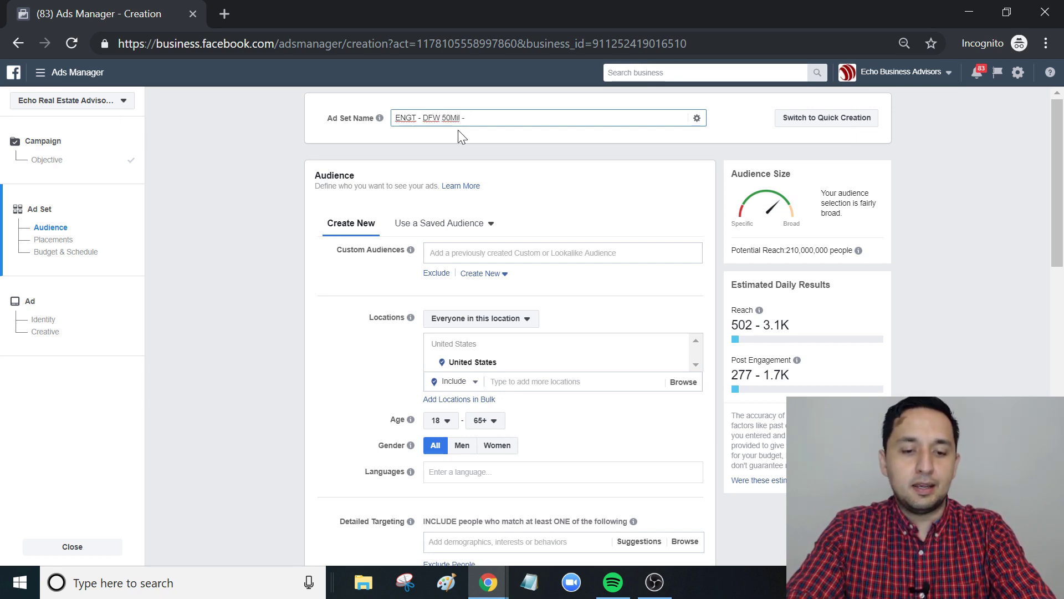
type("- FM5")
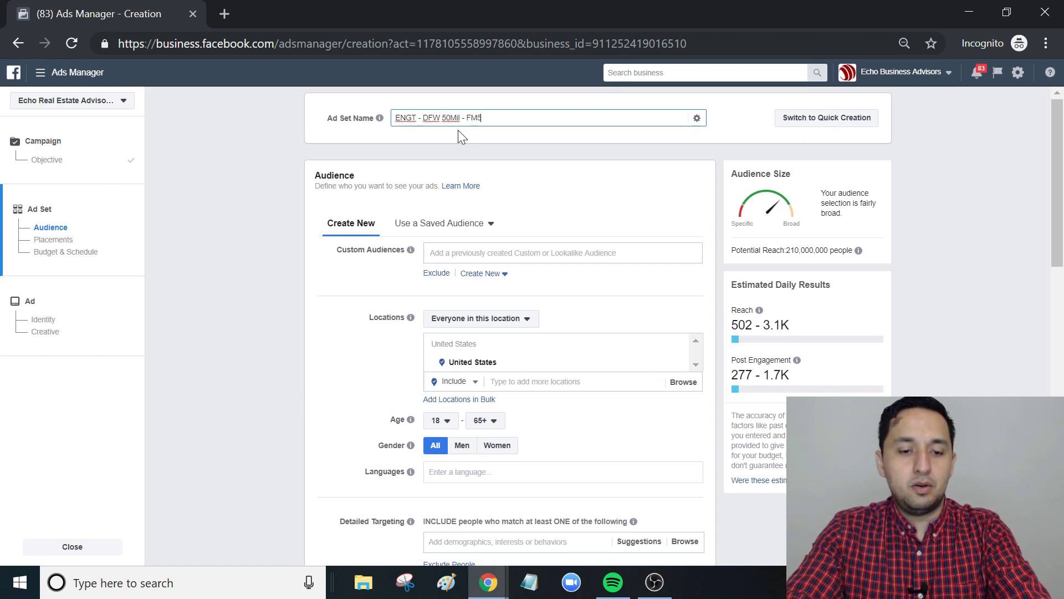
key("BackSpace")
type(" 18")
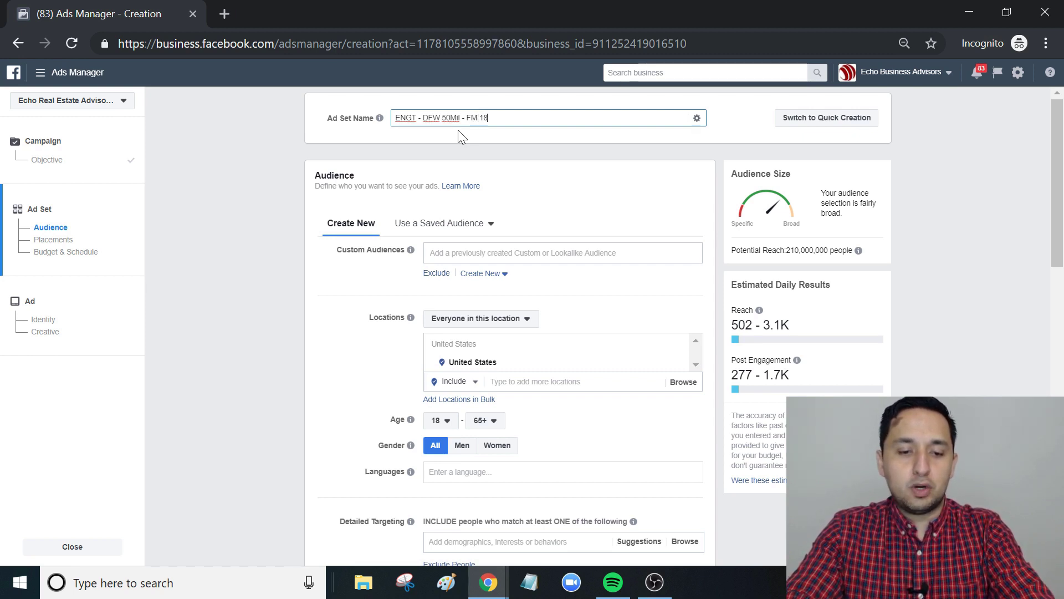
type("-35")
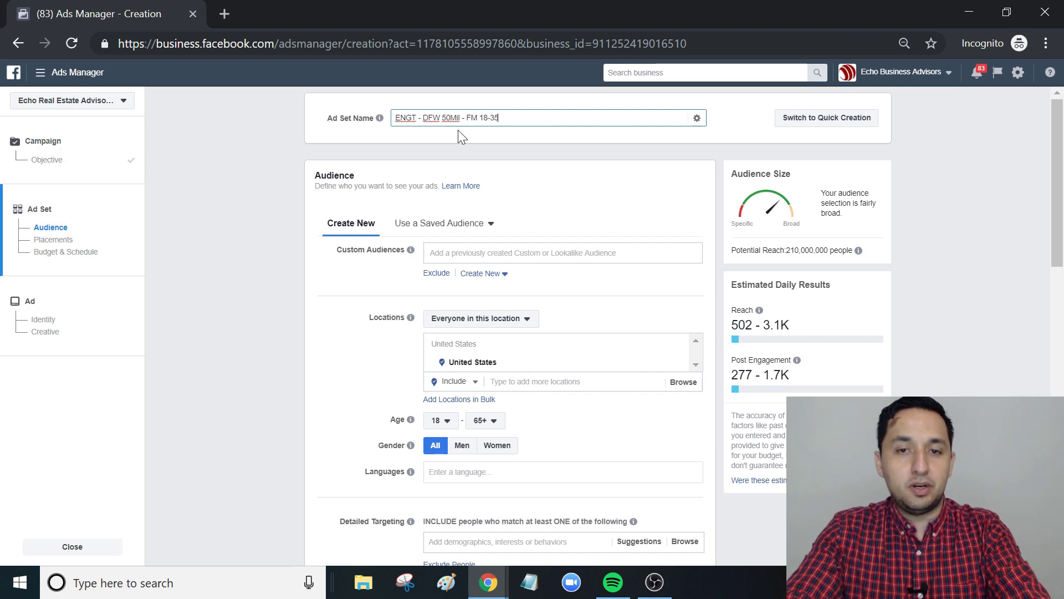
type("-")
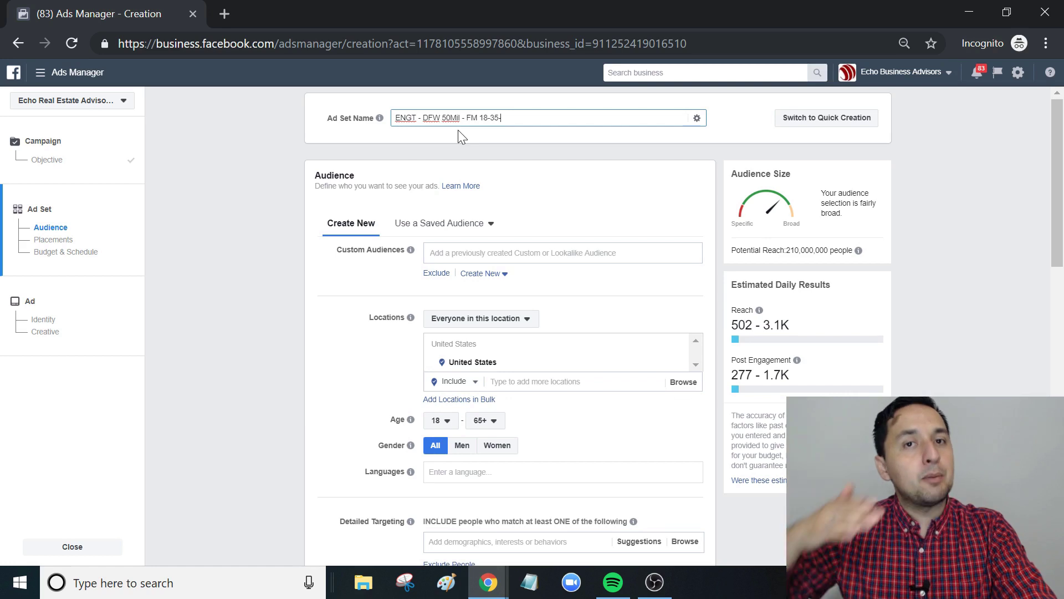
type("F")
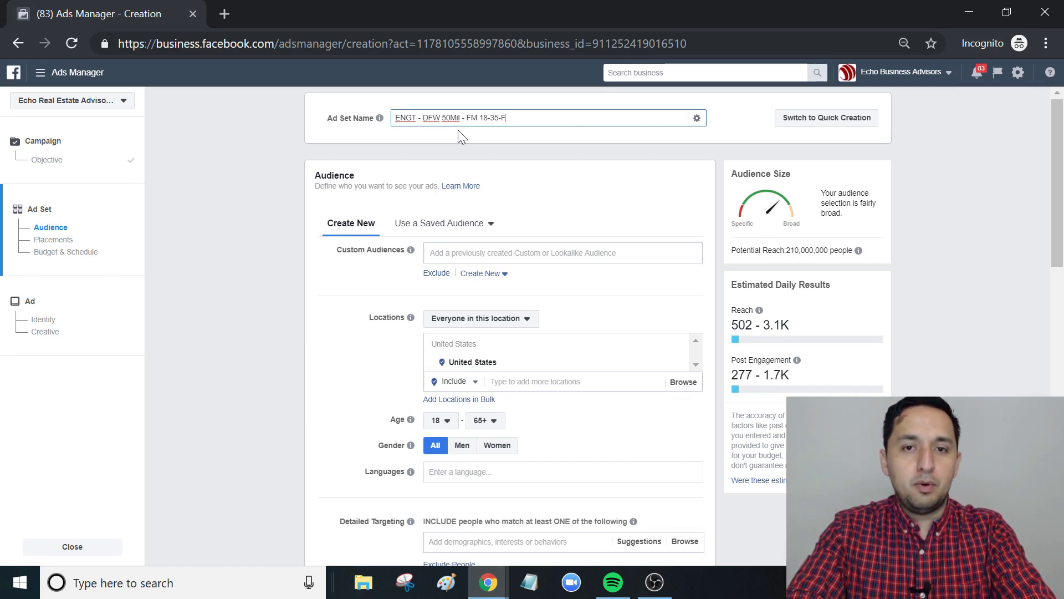
type("B BIZ")
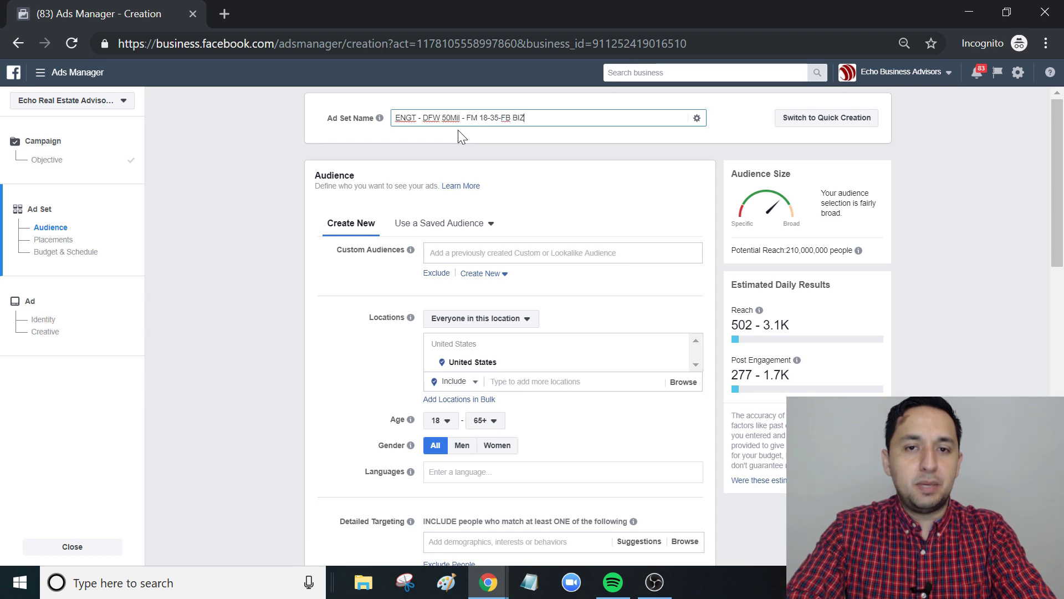
type(" O")
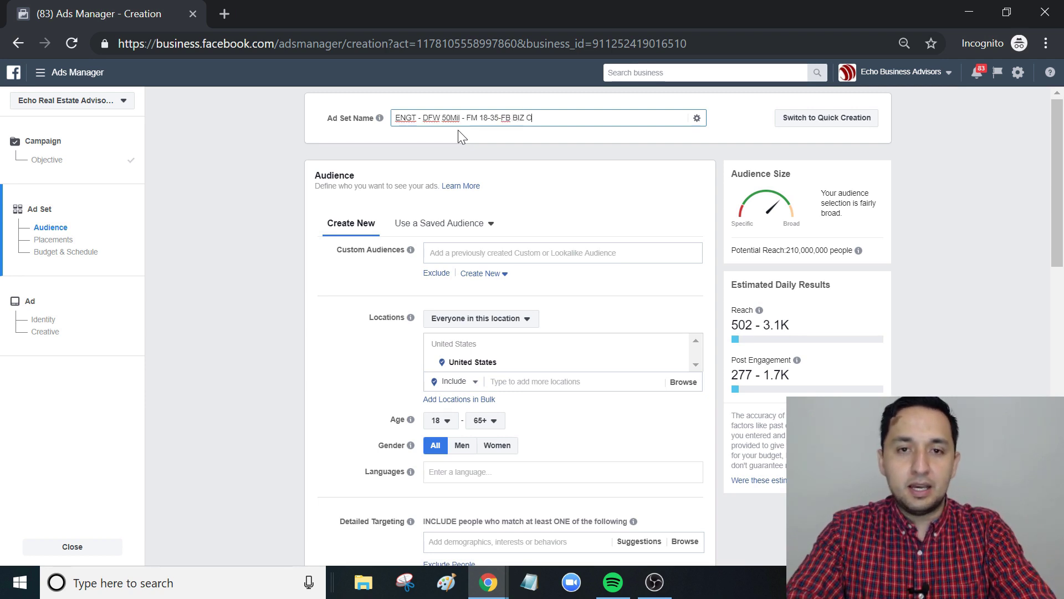
type("ption Per")
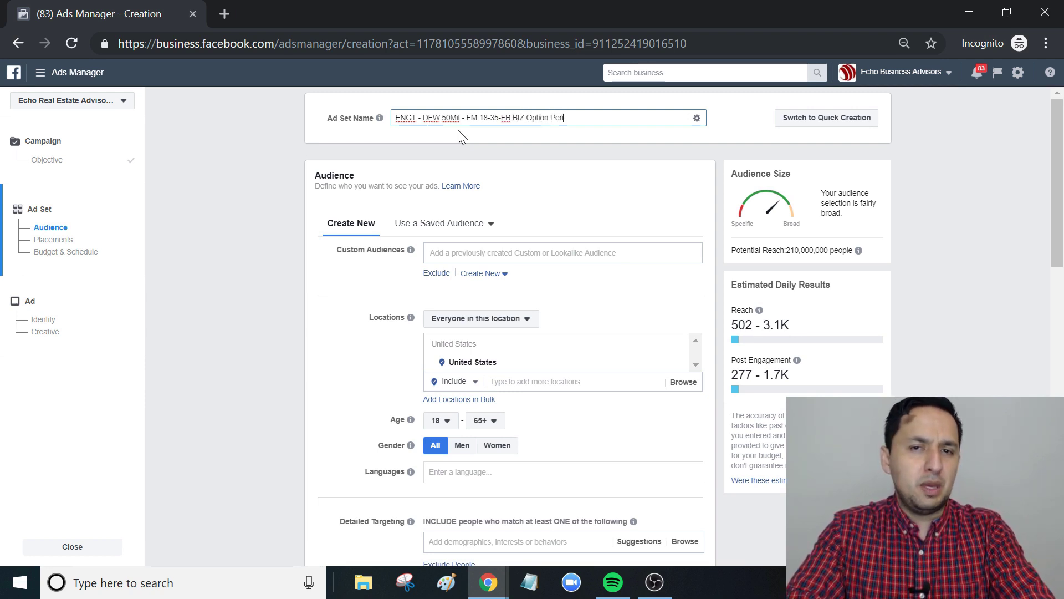
type("iod")
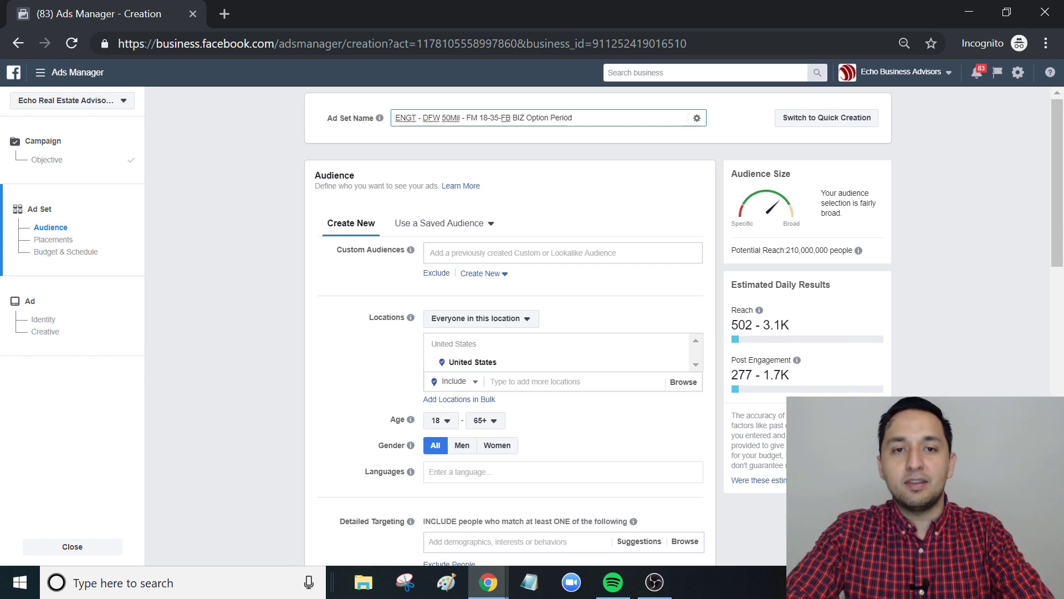
Examine the parts of the ad set name that describe the location, gender and age range, and promoted post
key("shift+Right")
key("shift+Right")
key("shift+Right")
key("shift+Right")
key("shift+Right")
key("shift+Right")
key("shift+Right")
key("shift+Right")
key("shift+Right")
key("shift+Right")
key("shift+Right")
key("shift+Right")
key("shift+Right")
key("shift+Right")
key("shift+Right")
key("shift+Right")
key("shift+Right")
key("shift+Right")
key("shift+Right")
key("shift+Right")
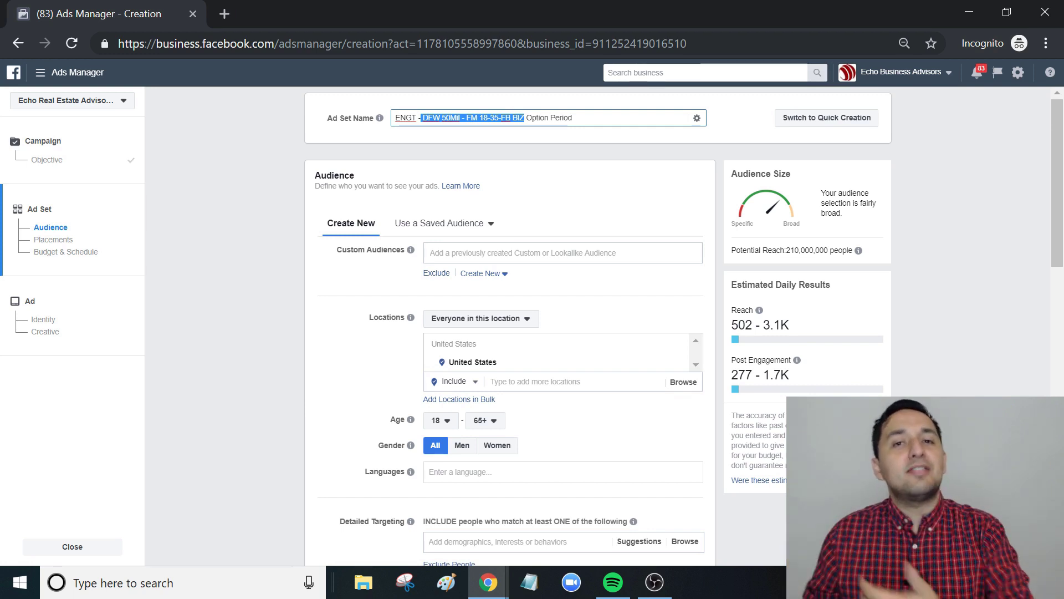
key("Right")
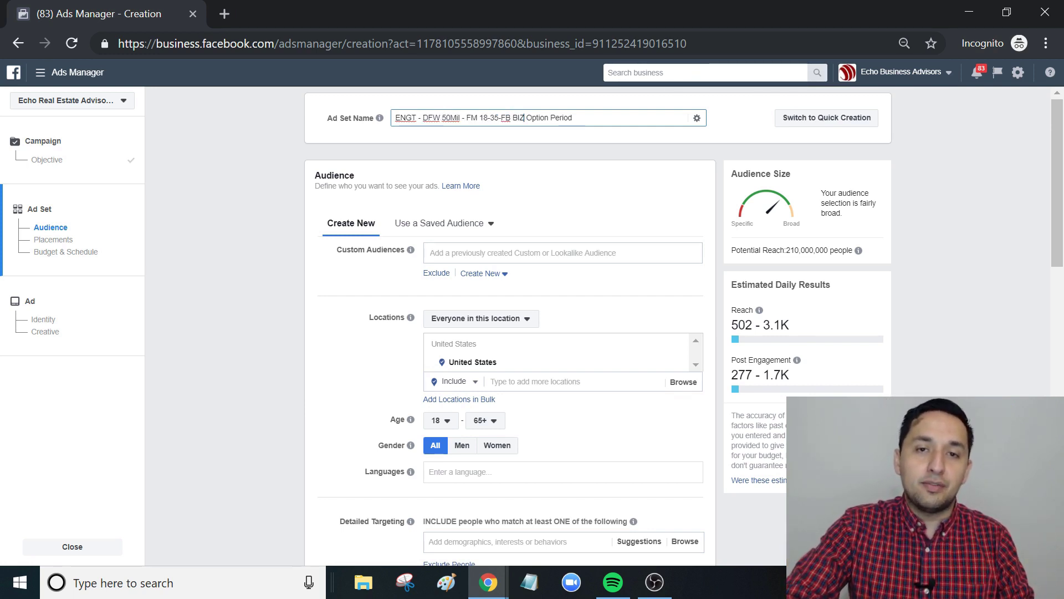
left_click_drag(500, 118, 573, 117)
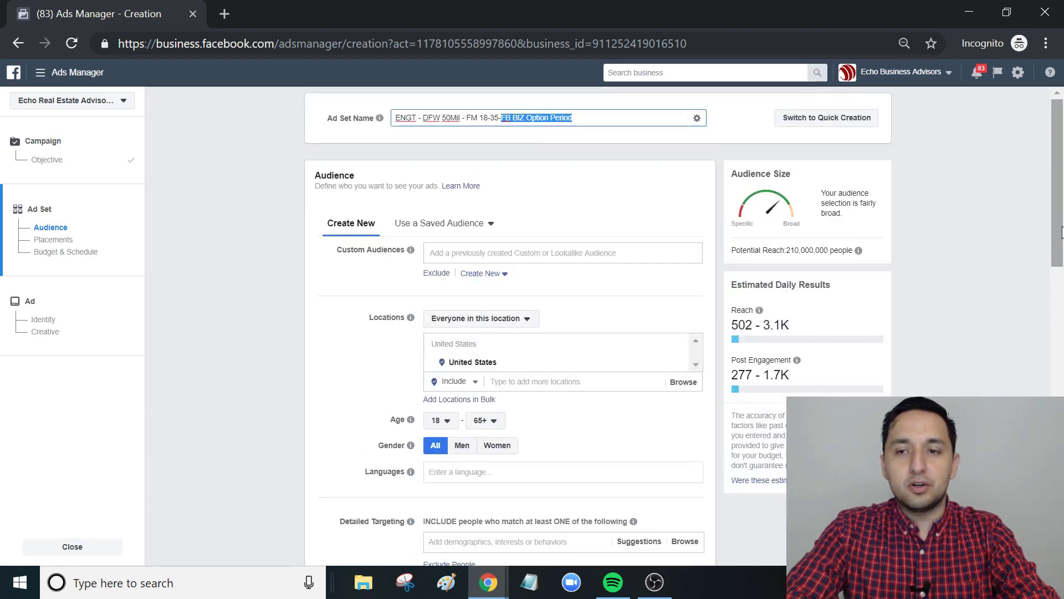
Set the audience location to Dallas, Texas, with a 50-mile radius around the city
scroll(1010, 252, "down", 1)
scroll(1009, 251, "down", 1)
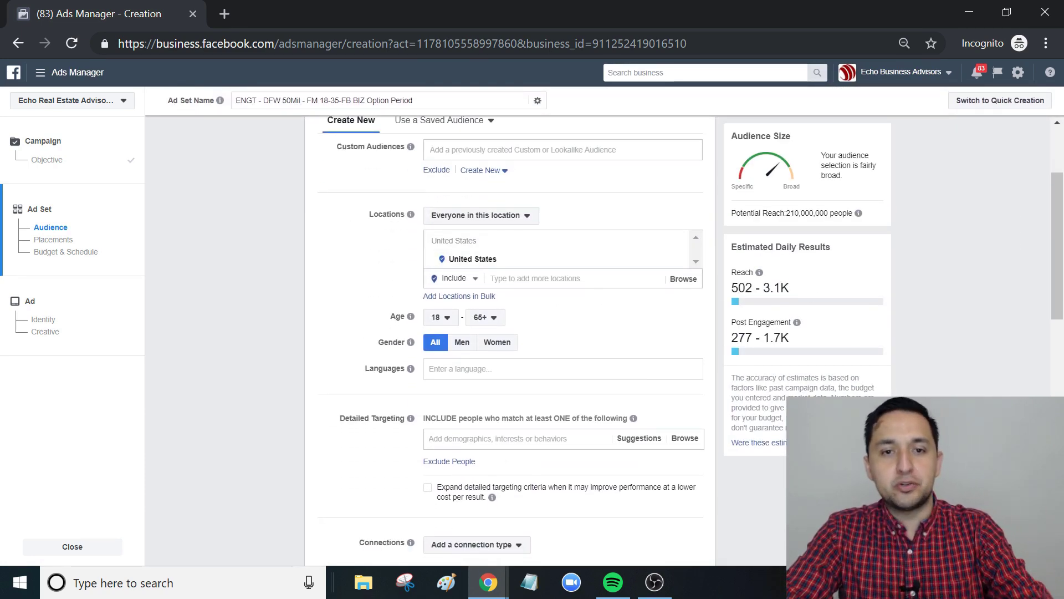
left_click(502, 279)
type("dallas")
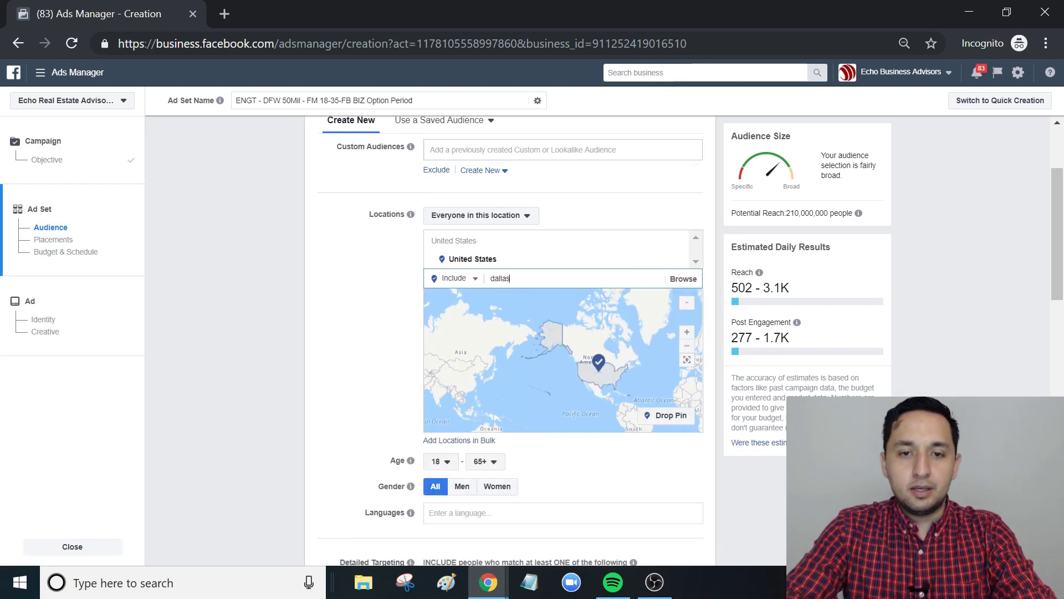
left_click(522, 299)
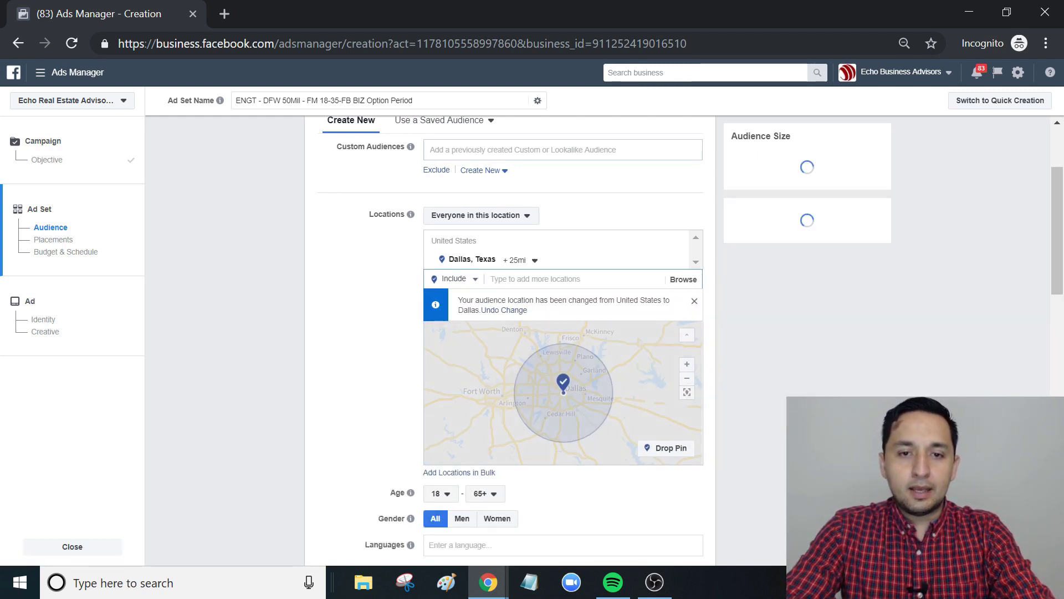
left_click(537, 264)
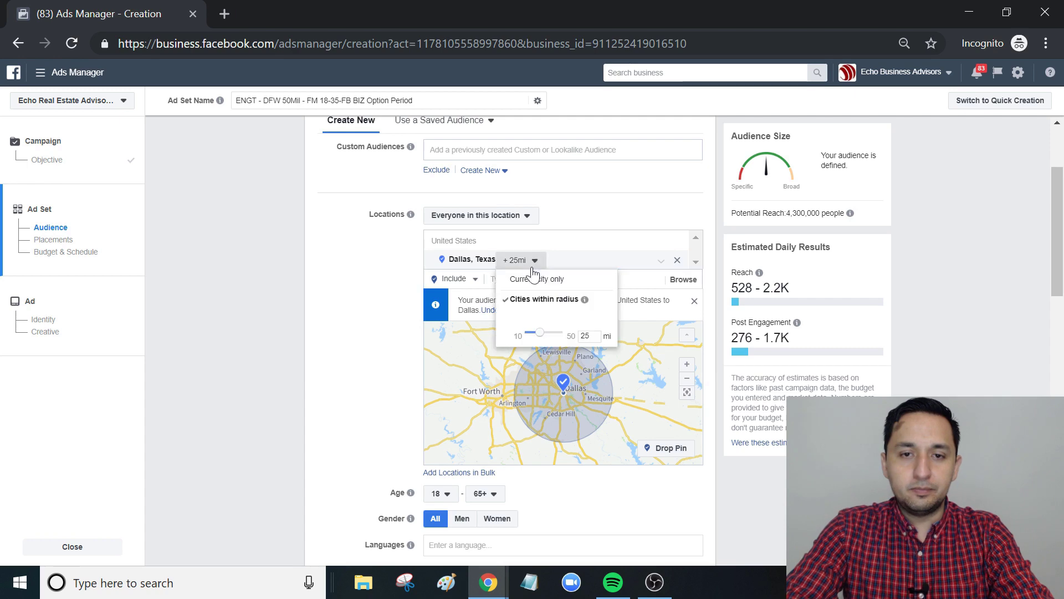
left_click_drag(539, 333, 576, 334)
left_click(889, 381)
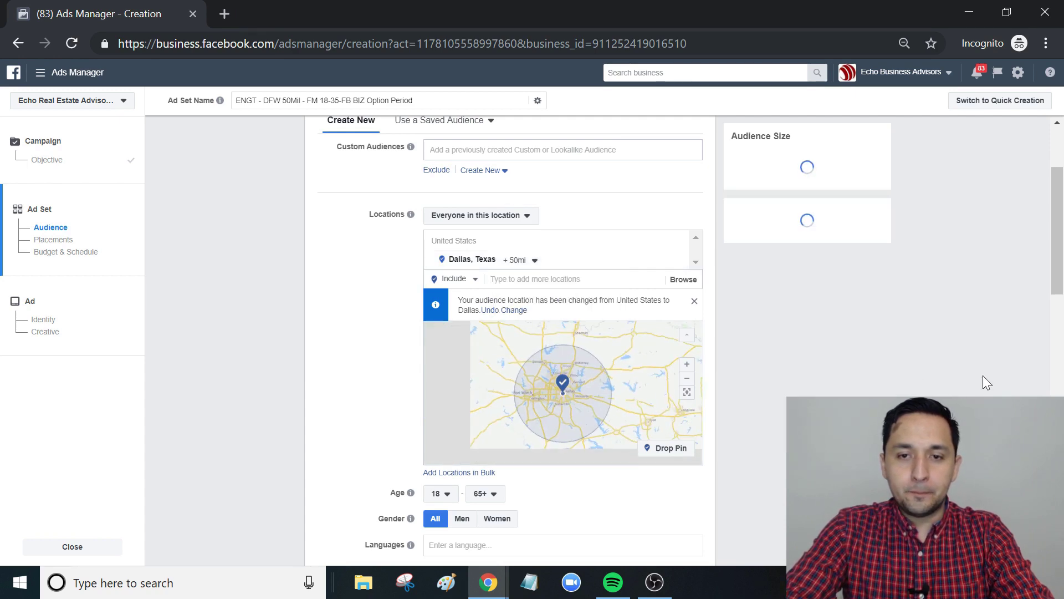
Set the audience's maximum age to 35
left_click_drag(1059, 221, 1061, 283)
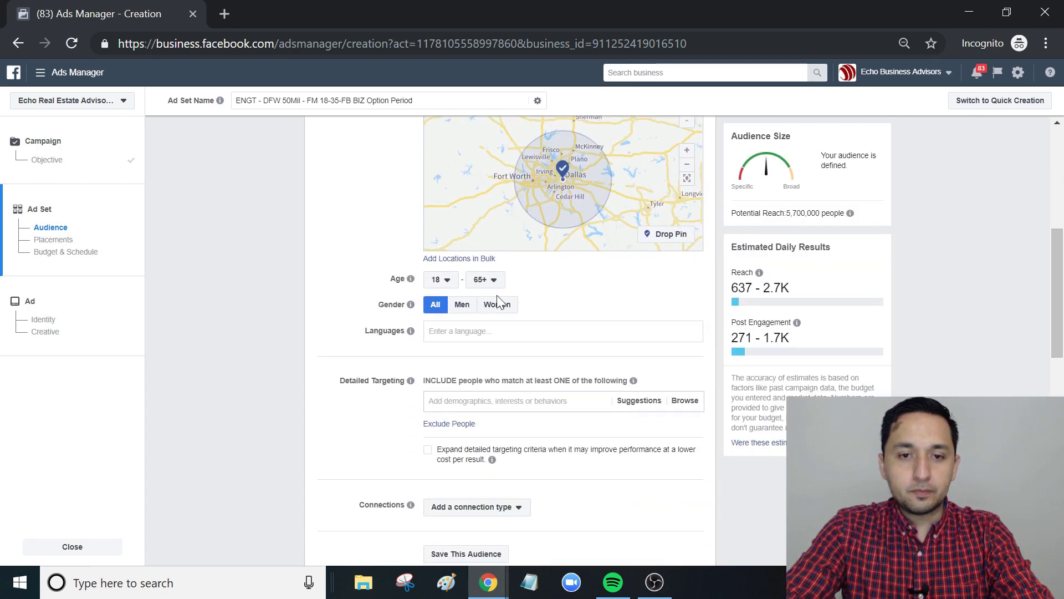
left_click(489, 280)
scroll(505, 331, "up", 7)
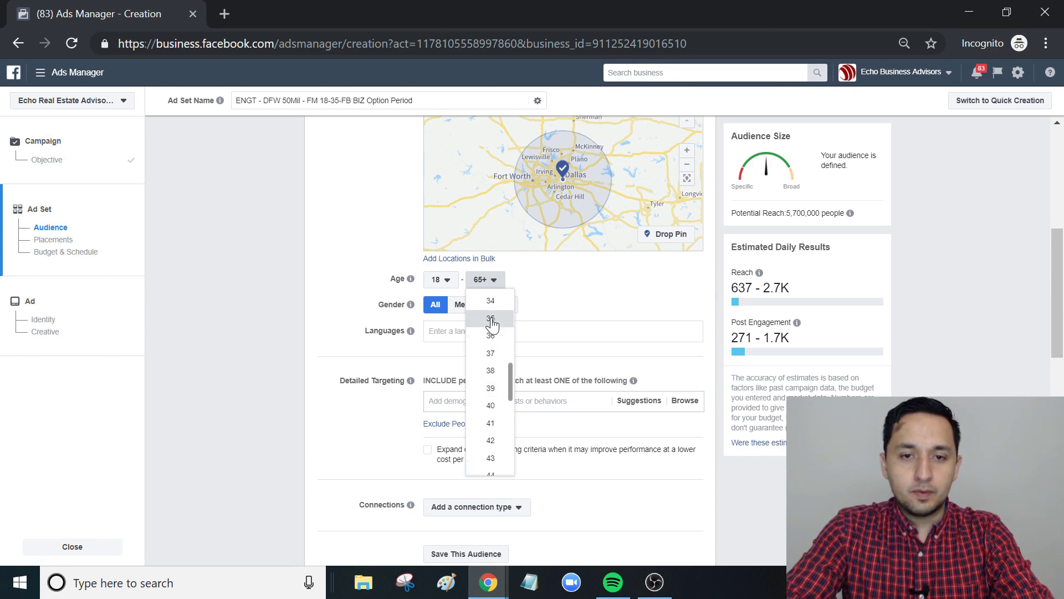
left_click(499, 322)
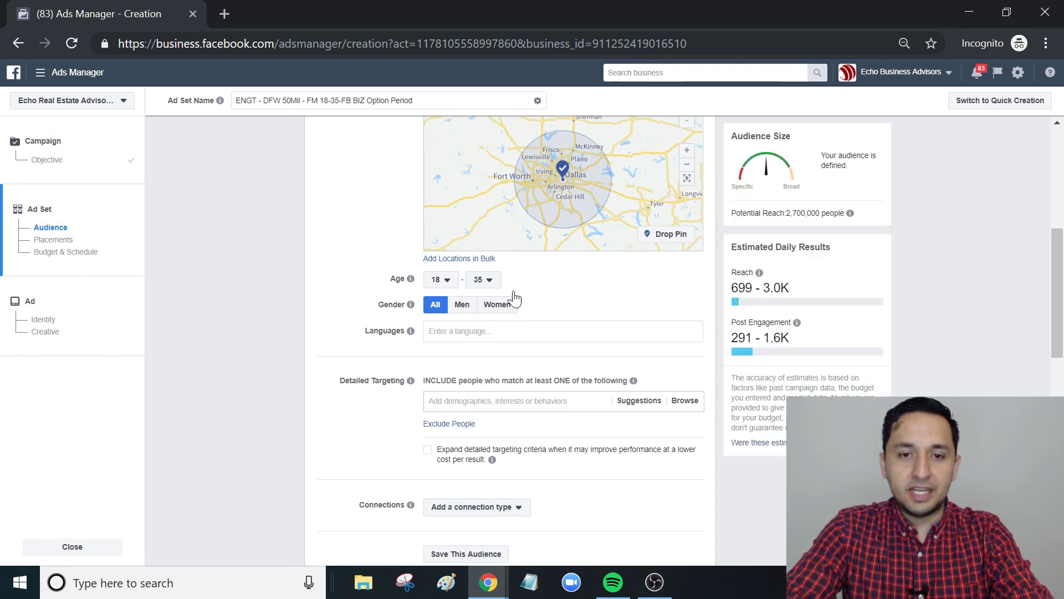
Add the interest Zillow to the audience's included detailed targeting
left_click_drag(1060, 304, 1062, 348)
scroll(1062, 348, "down", 1)
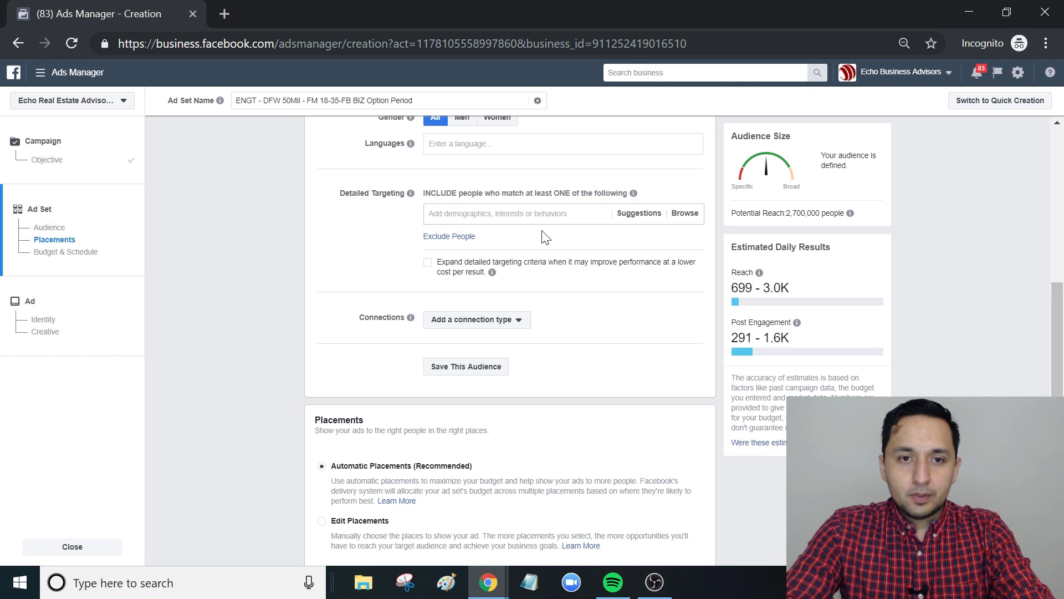
left_click(533, 214)
type("z")
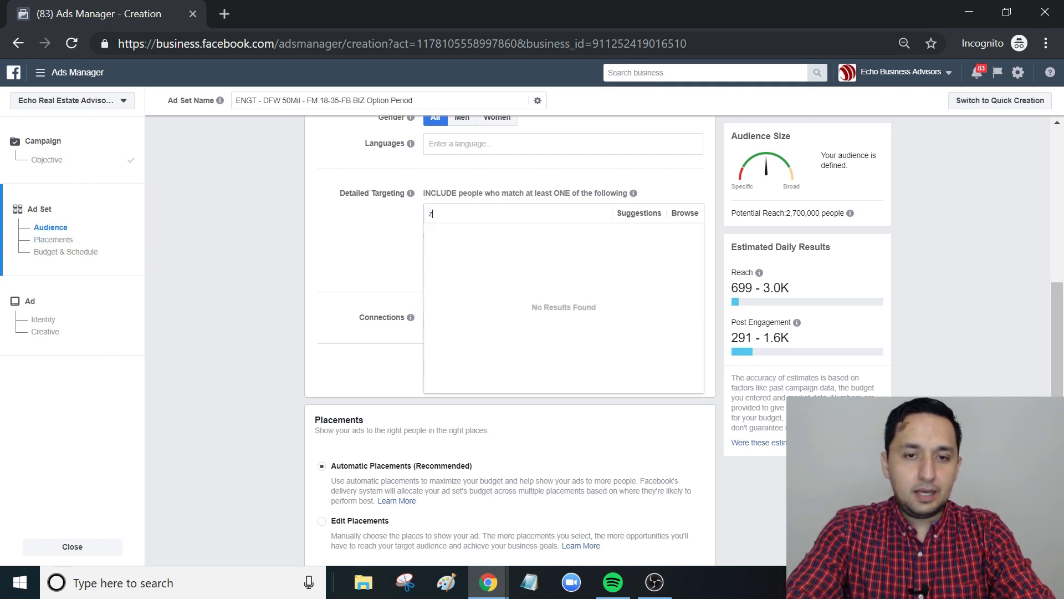
type("illow")
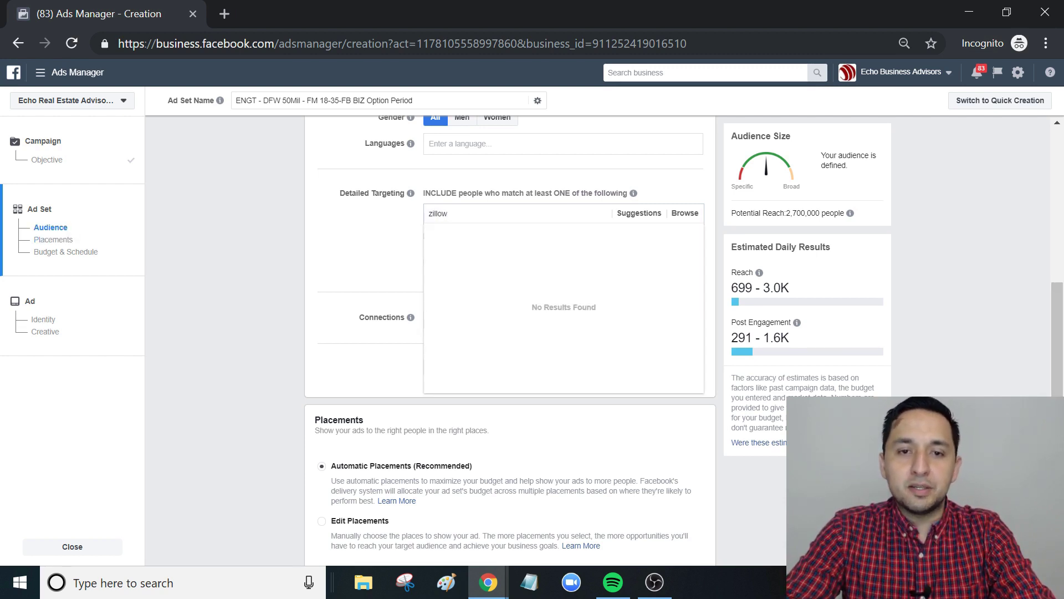
left_click(510, 254)
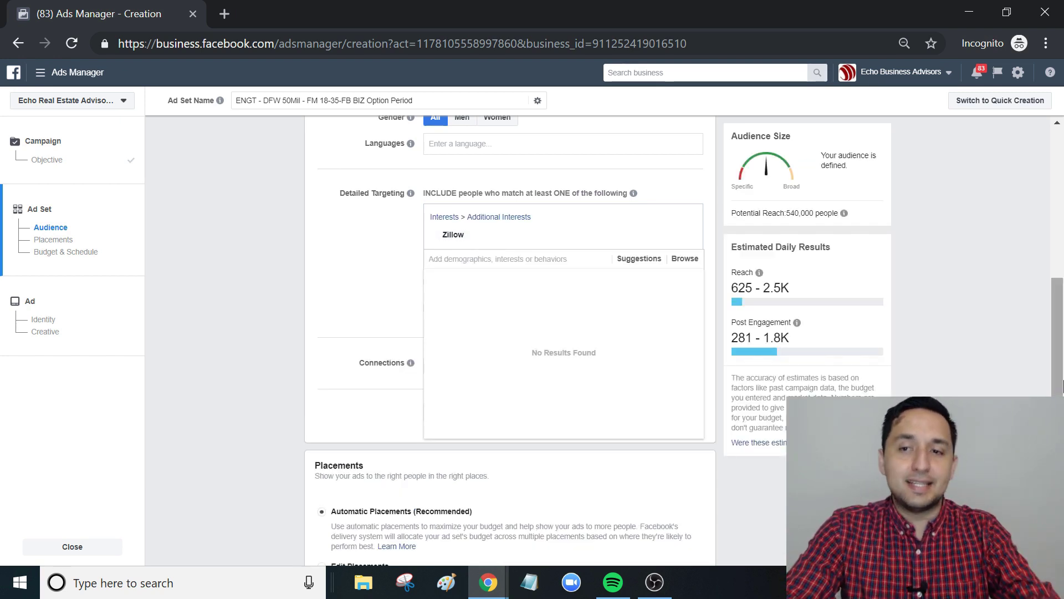
scroll(510, 333, "down", 4)
mouse_move(1057, 452)
left_mouse_down()
mouse_move(1056, 407)
mouse_move(1057, 448)
left_mouse_up()
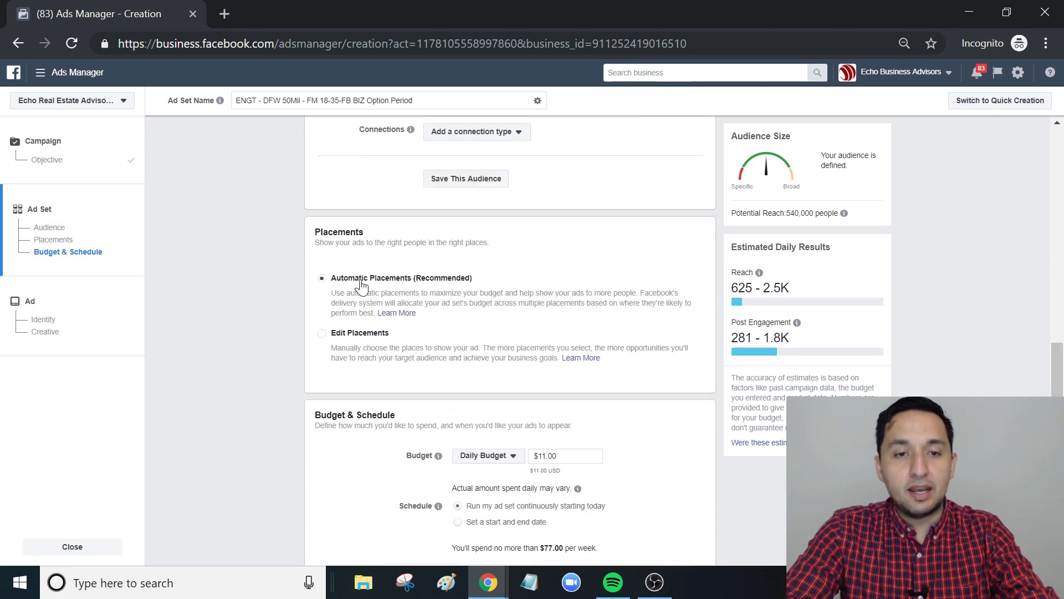
Switch the ad set to manually edited placements and deselect Stories, In-Stream and Instagram Feed
left_click(321, 334)
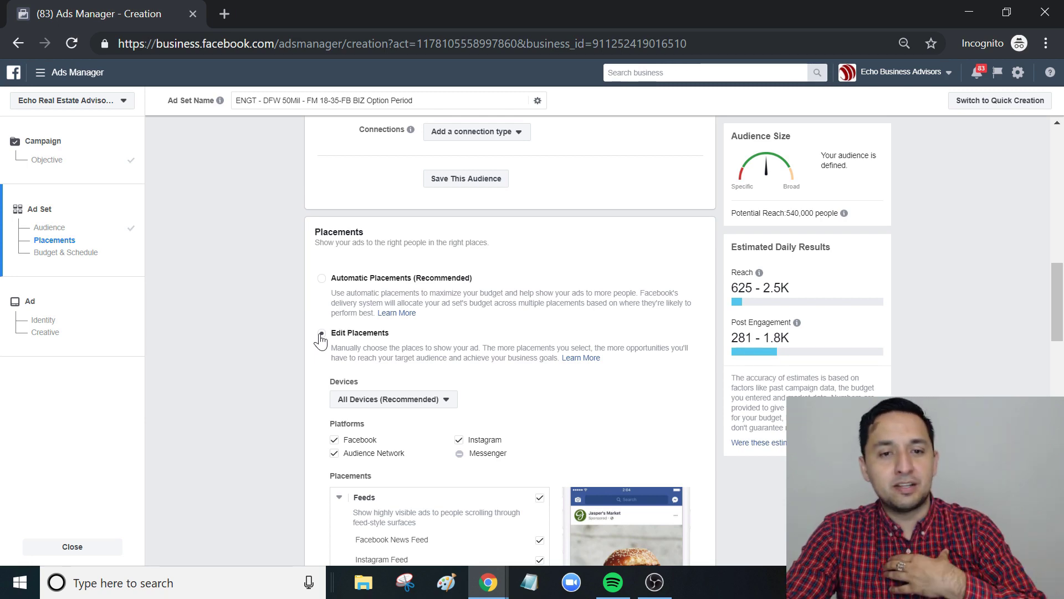
scroll(504, 240, "down", 5)
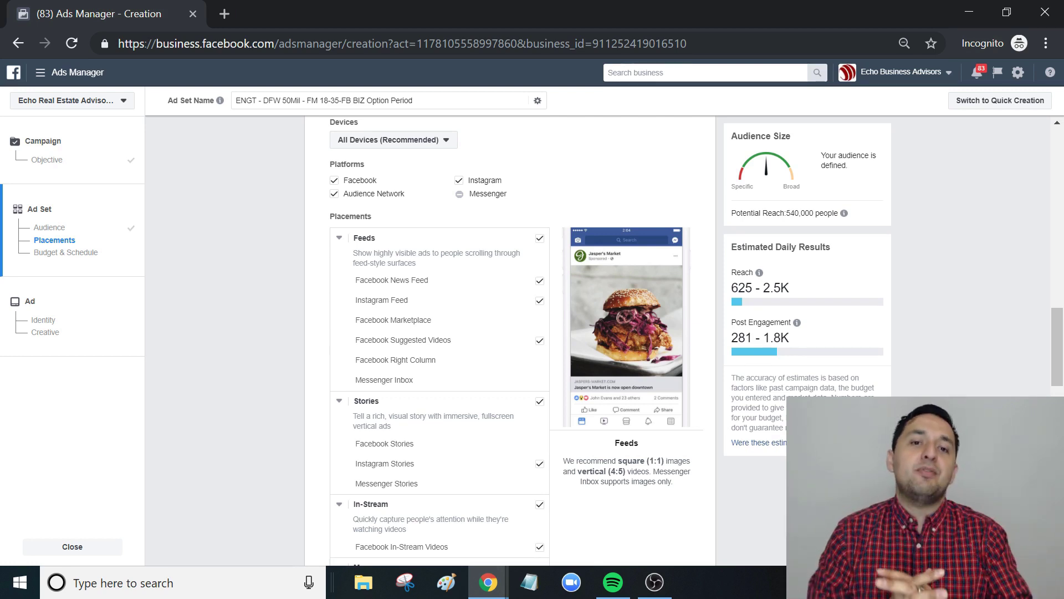
double_click(488, 193)
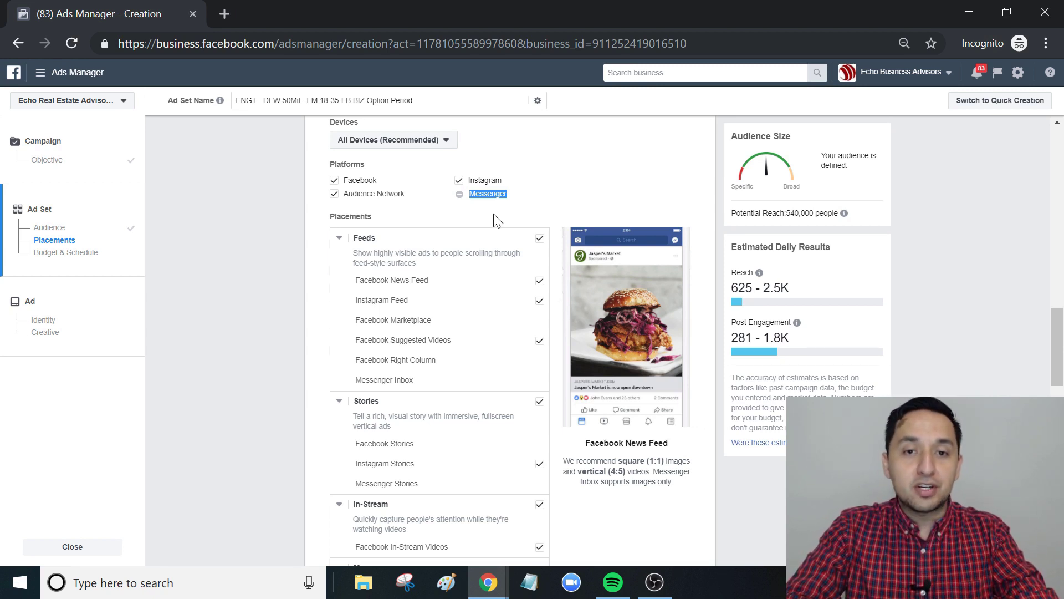
left_click(815, 476)
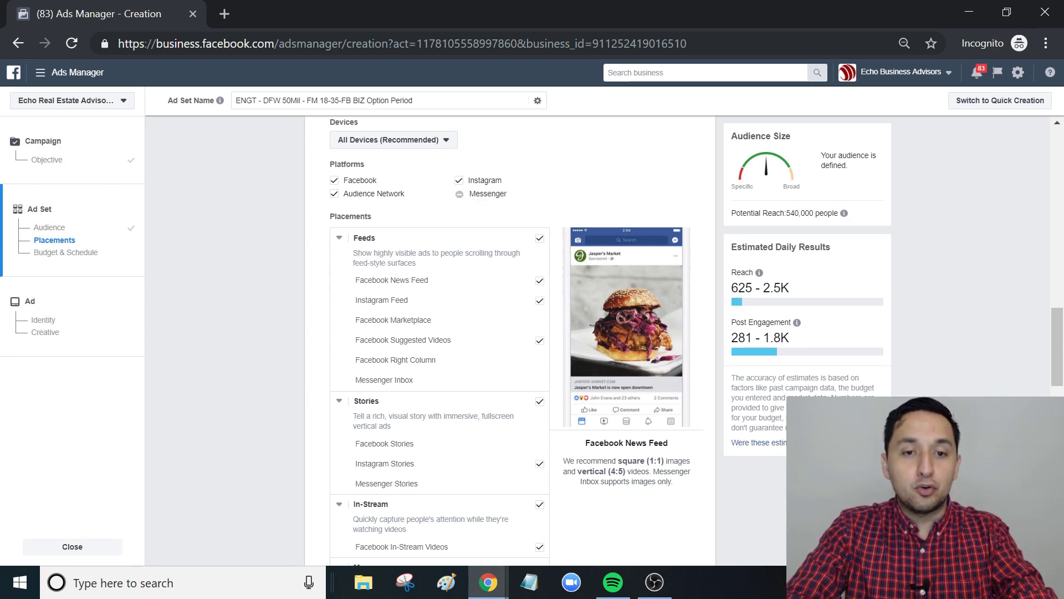
left_click(541, 403)
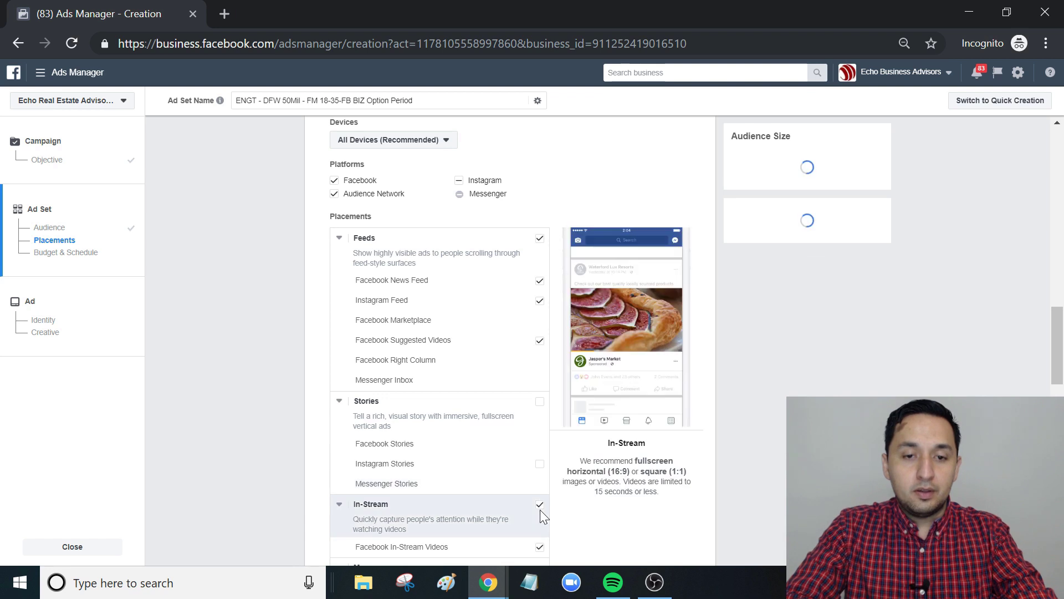
left_click(540, 505)
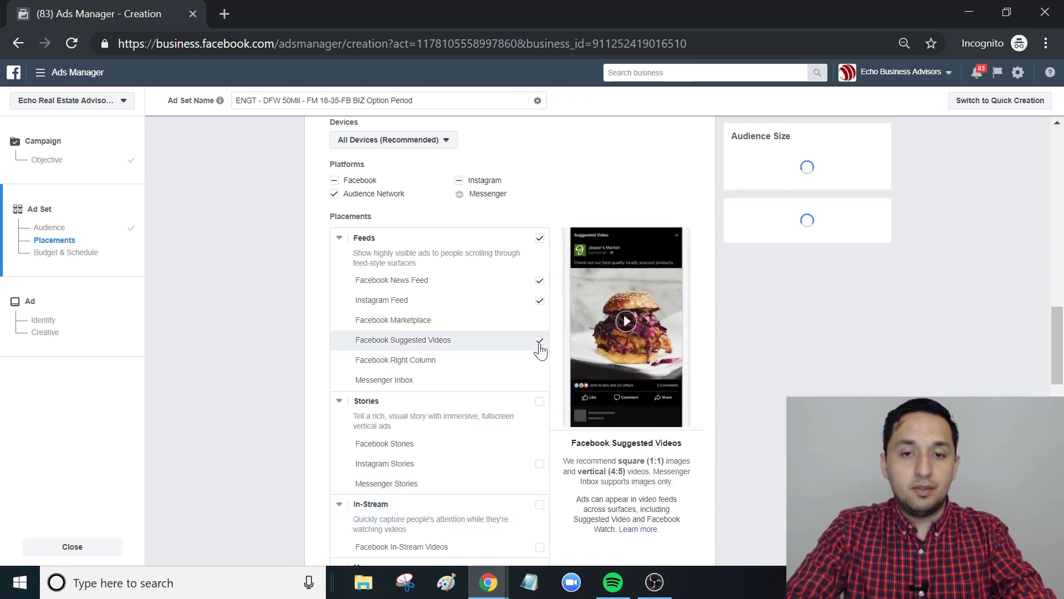
left_click(540, 302)
Deselect the Contextual Spaces and Apps and Sites placements for the ad set
left_click_drag(1060, 336, 1062, 396)
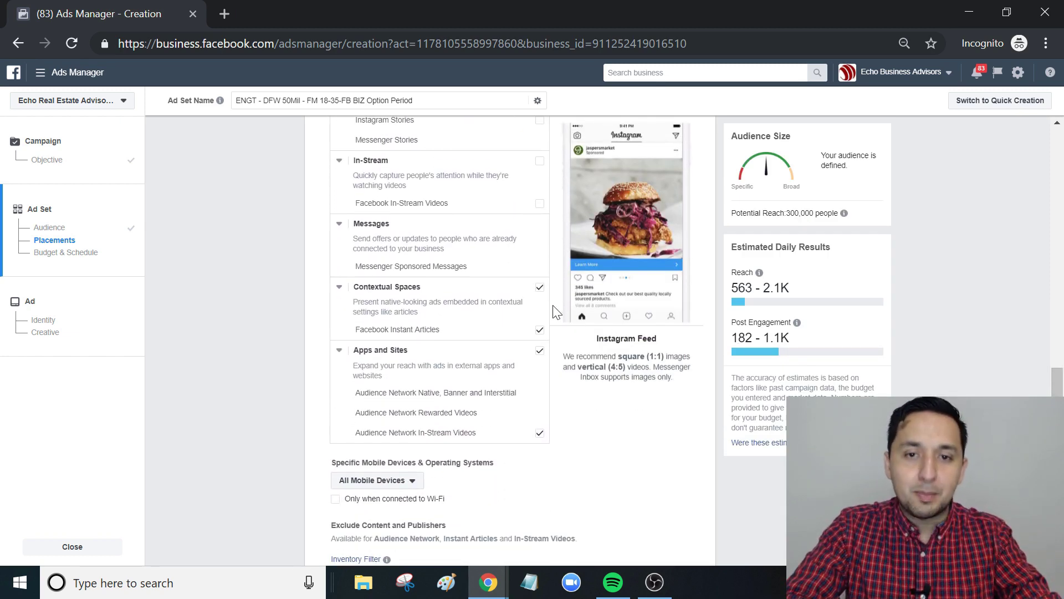
left_click(539, 289)
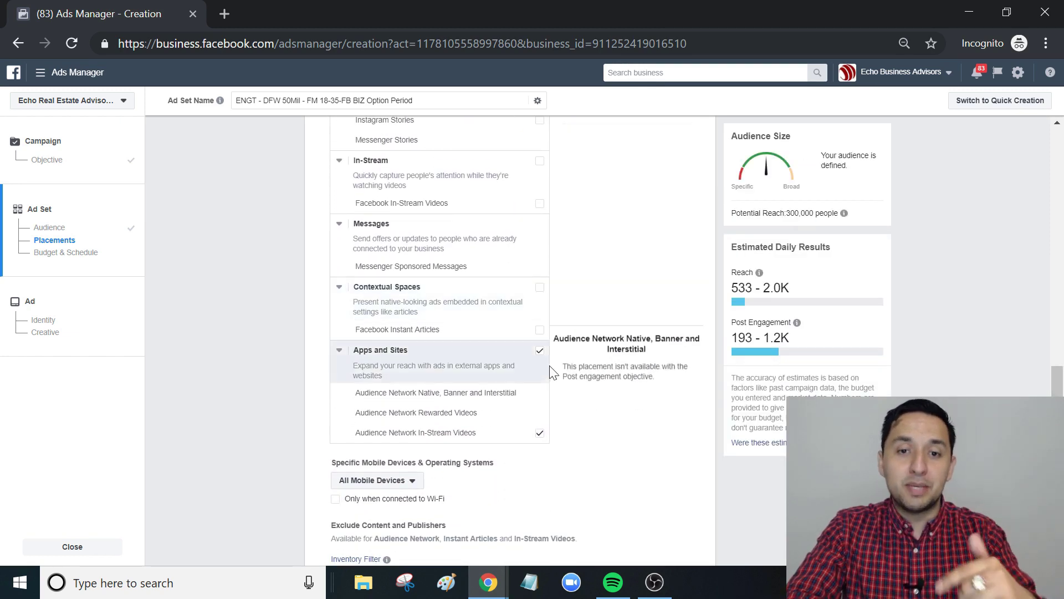
left_click(539, 351)
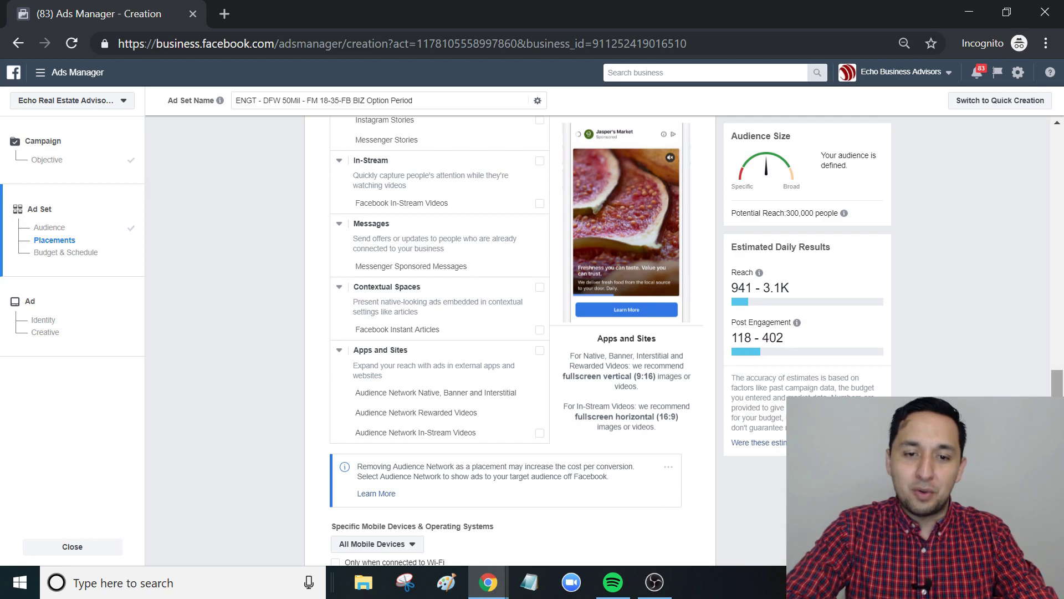
Set the ad set's daily budget to $100 and continue to the ad setup
scroll(510, 333, "down", 4)
scroll(510, 333, "down", 2)
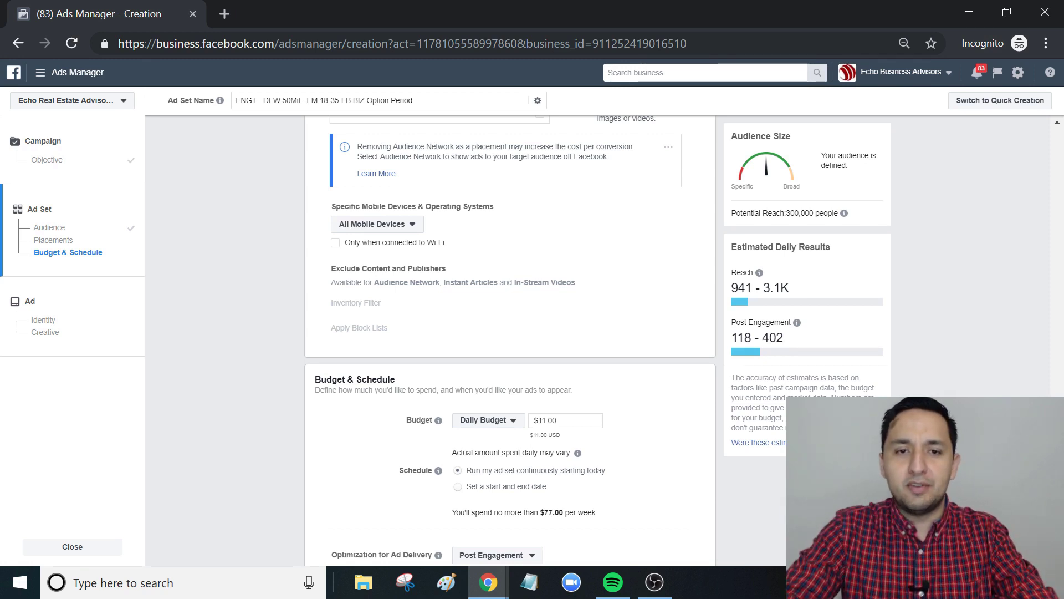
scroll(510, 340, "down", 1)
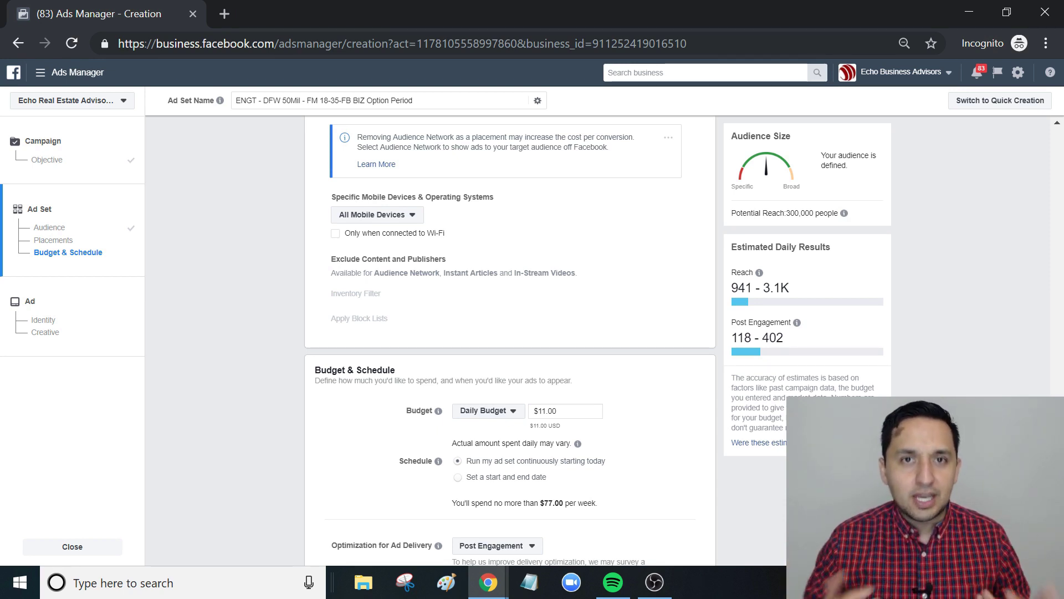
scroll(488, 239, "down", 5)
scroll(488, 238, "up", 5)
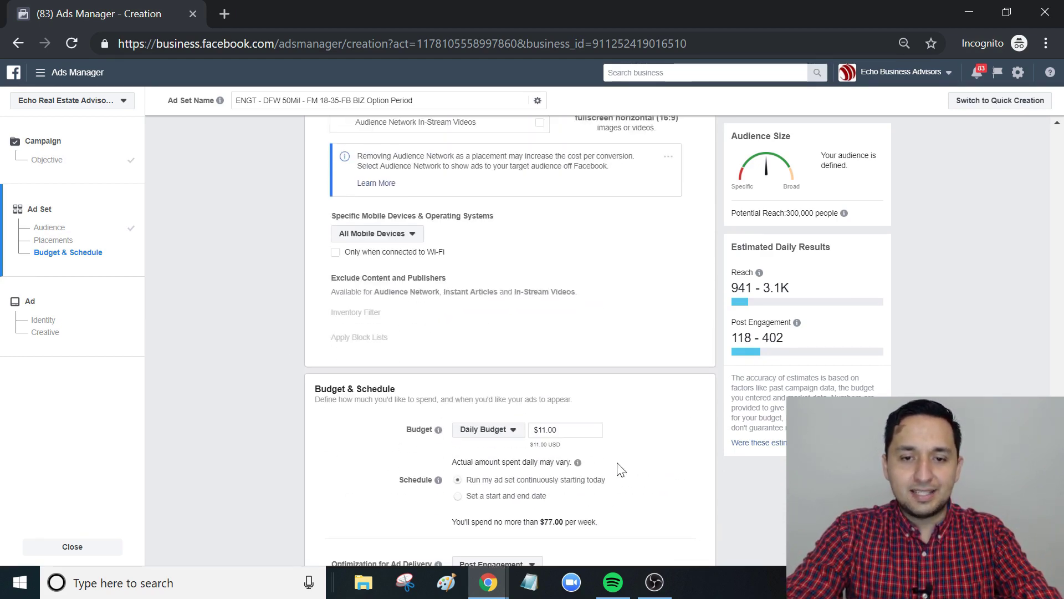
scroll(510, 322, "down", 4)
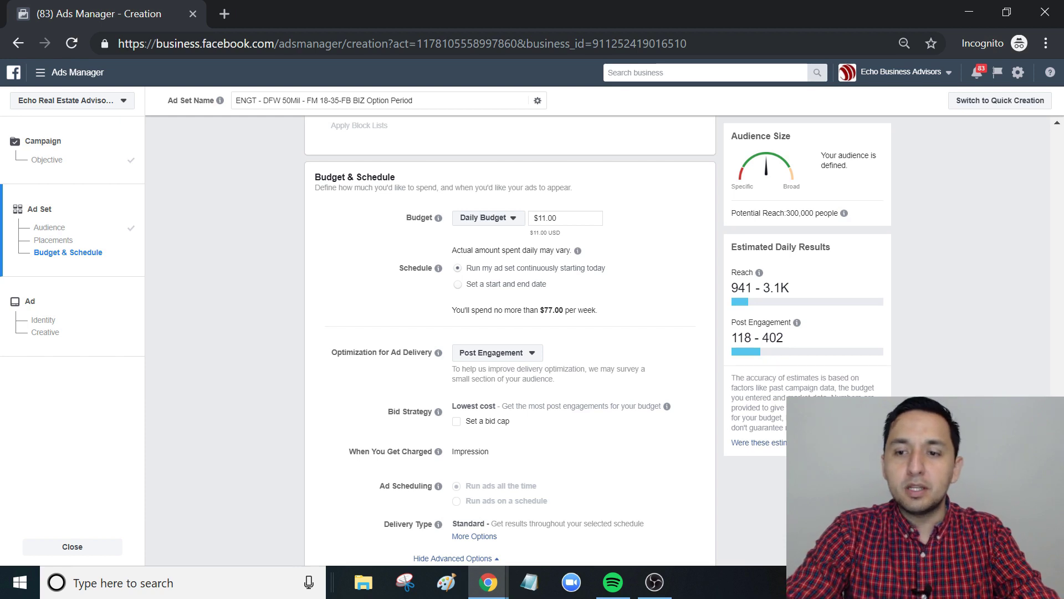
scroll(510, 332, "down", 1)
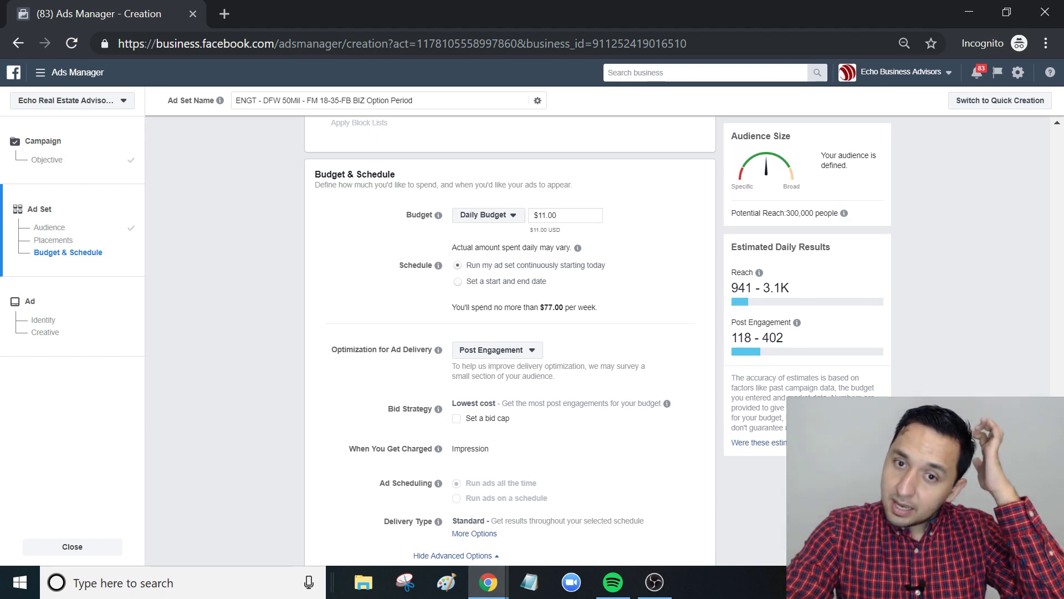
scroll(511, 321, "down", 1)
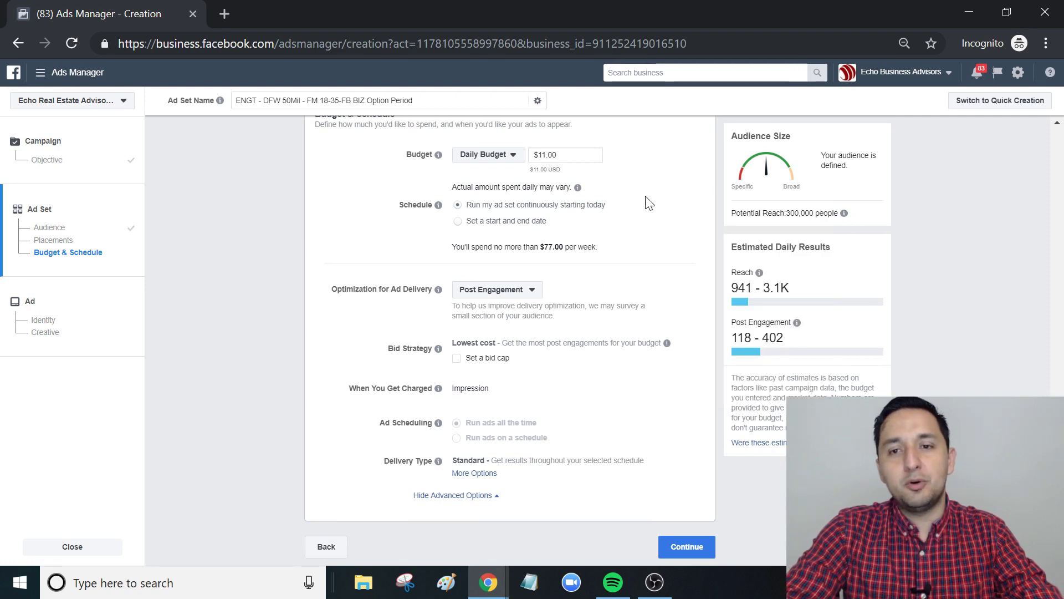
left_click(556, 155)
key("ctrl+a")
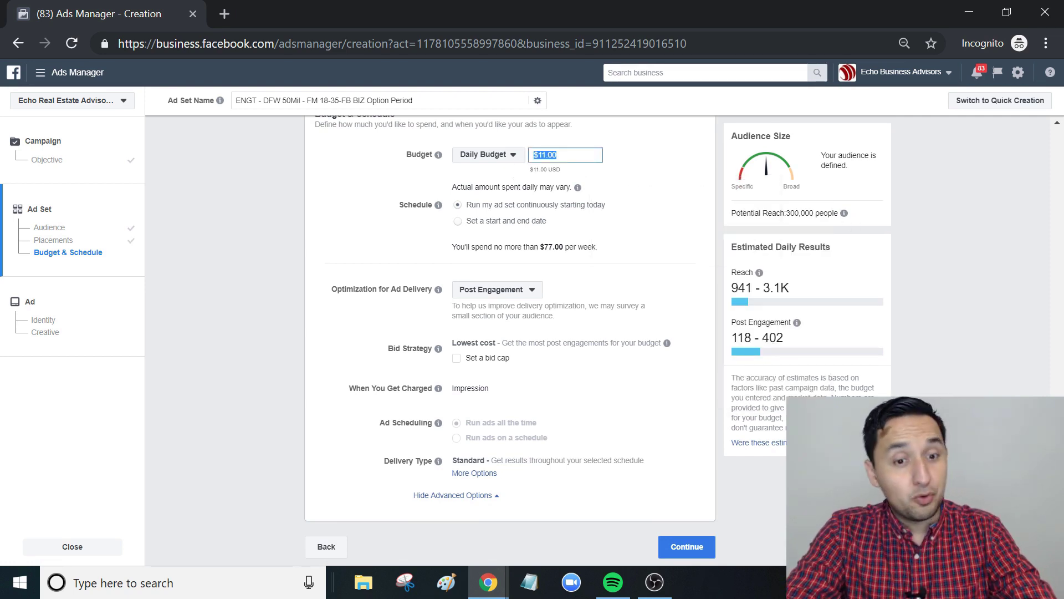
type("100")
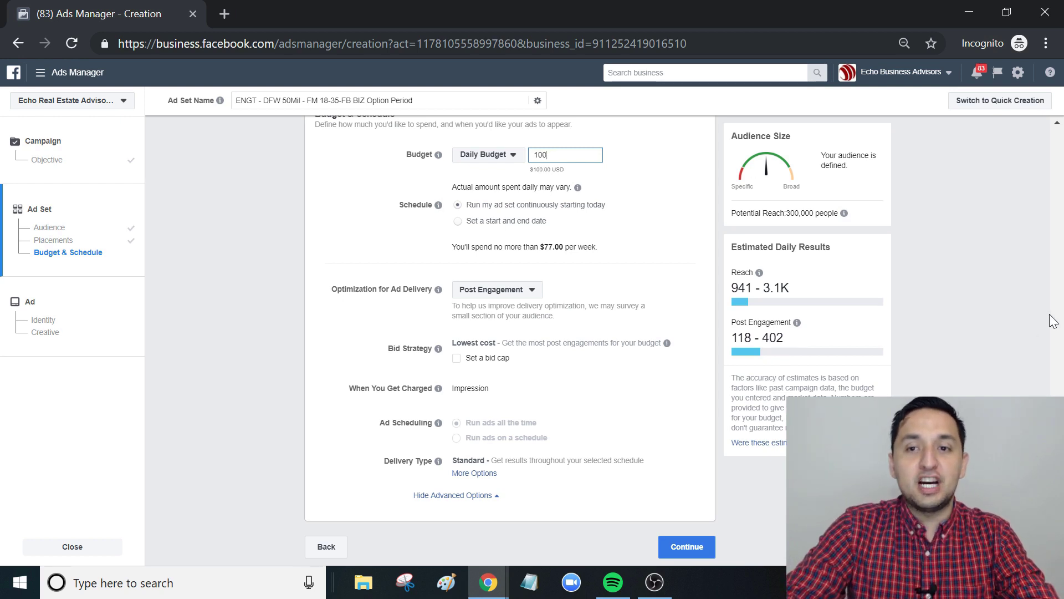
left_click(1005, 337)
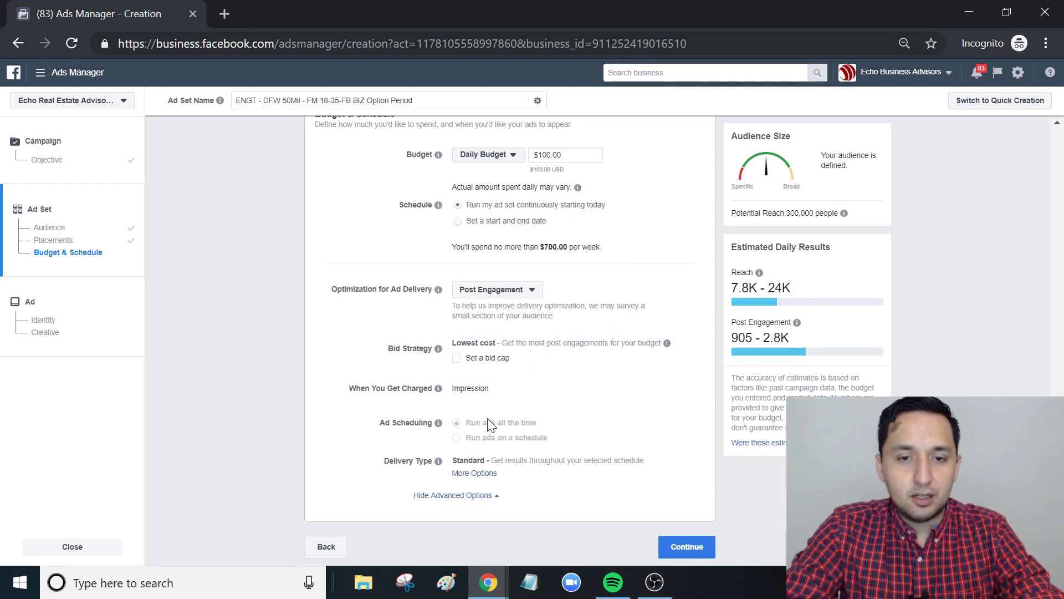
mouse_move(439, 389)
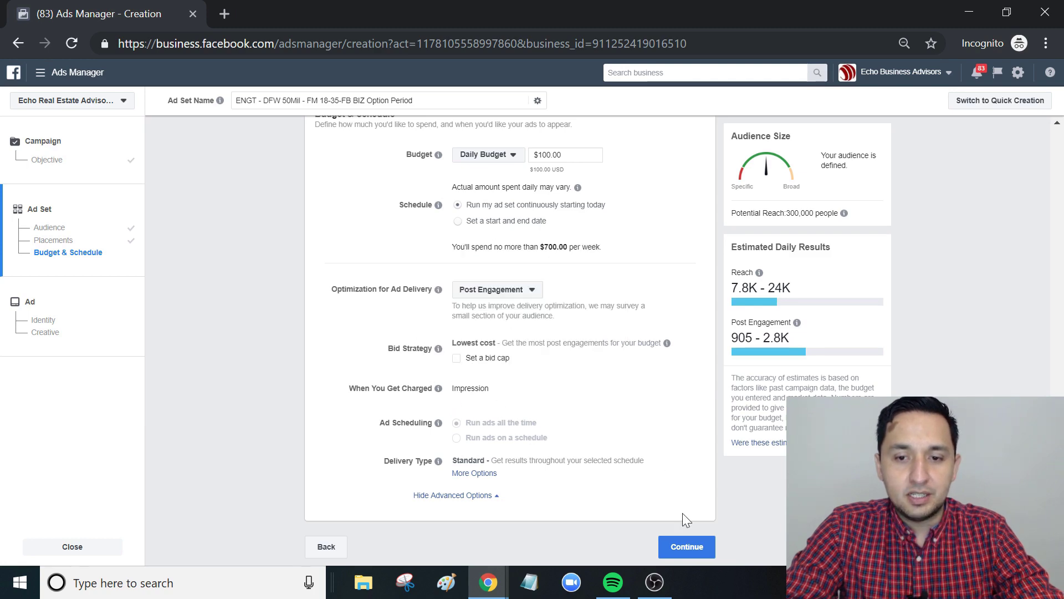
left_click(686, 547)
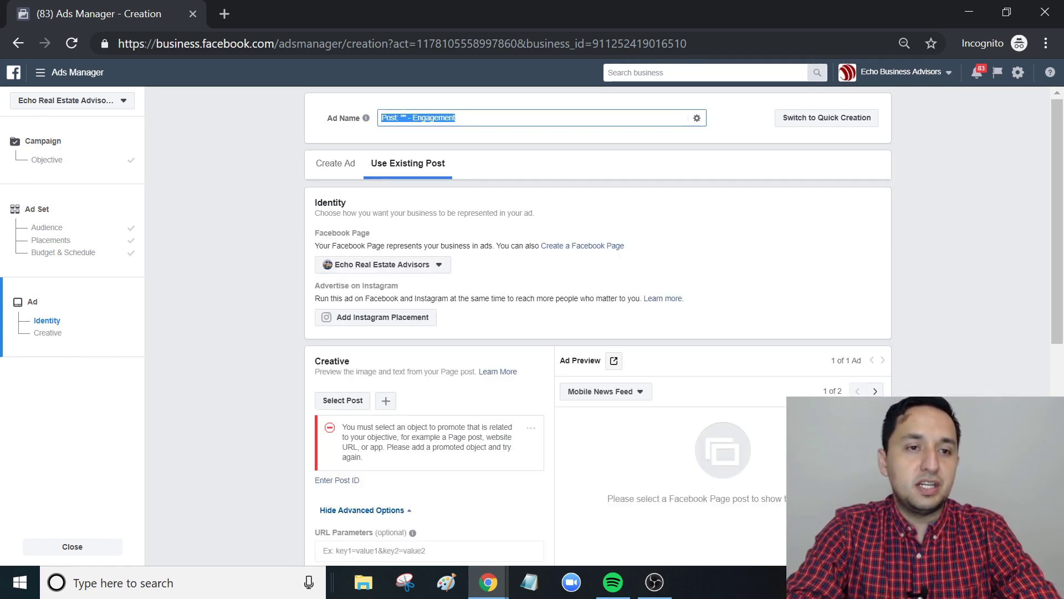
Replace the default ad name with "ENGT - Dal 50mil -"
type("ENGT -")
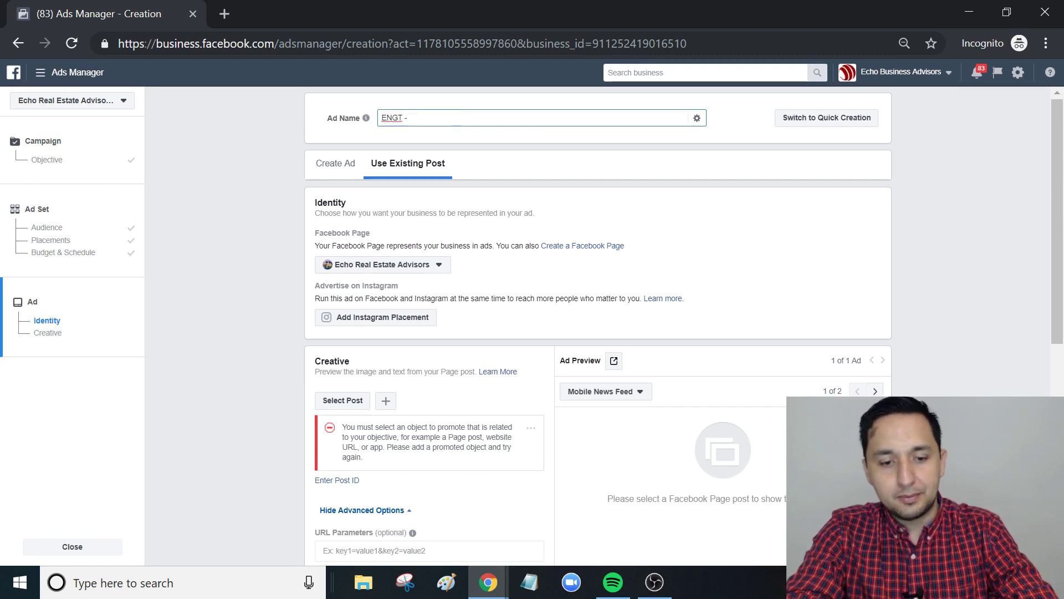
type("Dal")
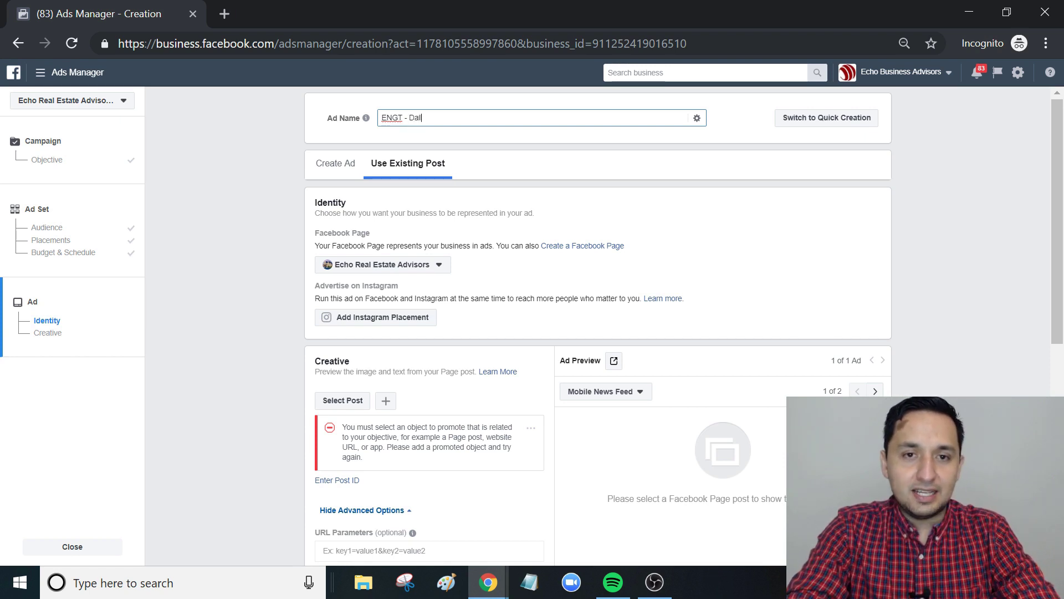
type("l 50mil -")
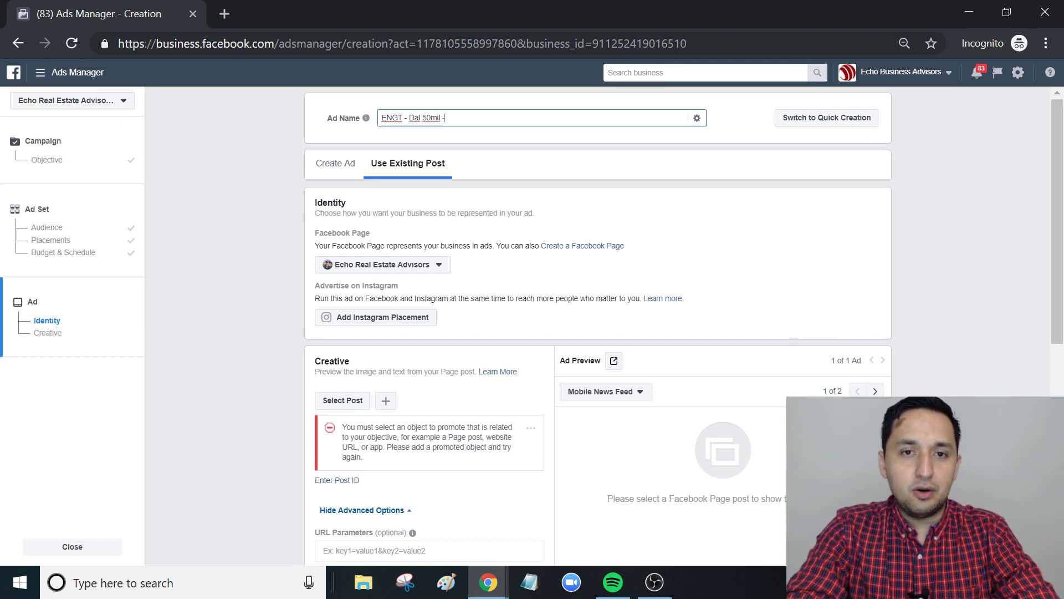
type(" VF")
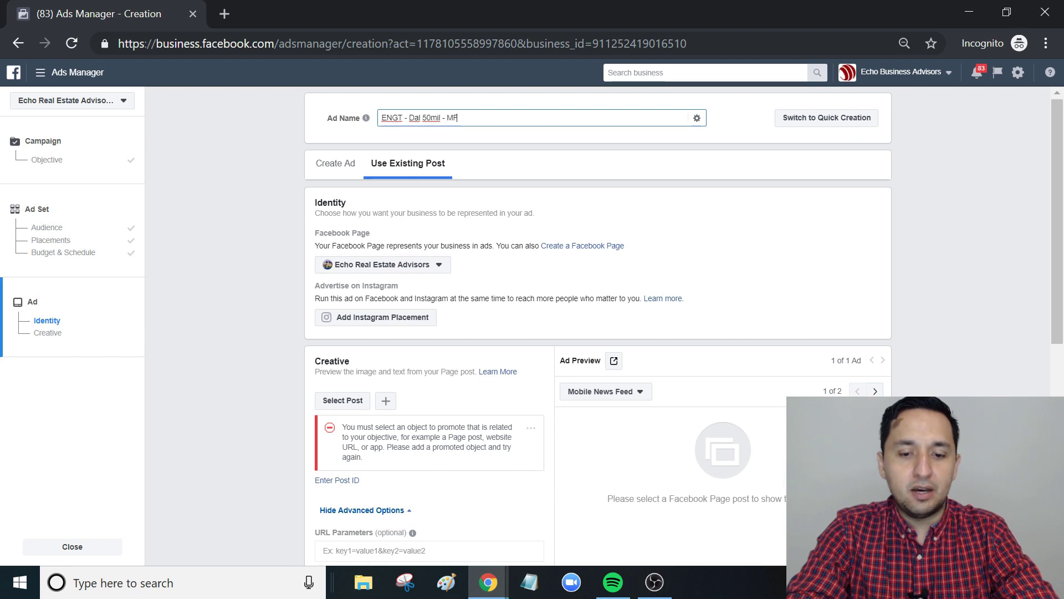
key("BackSpace")
key("BackSpace")
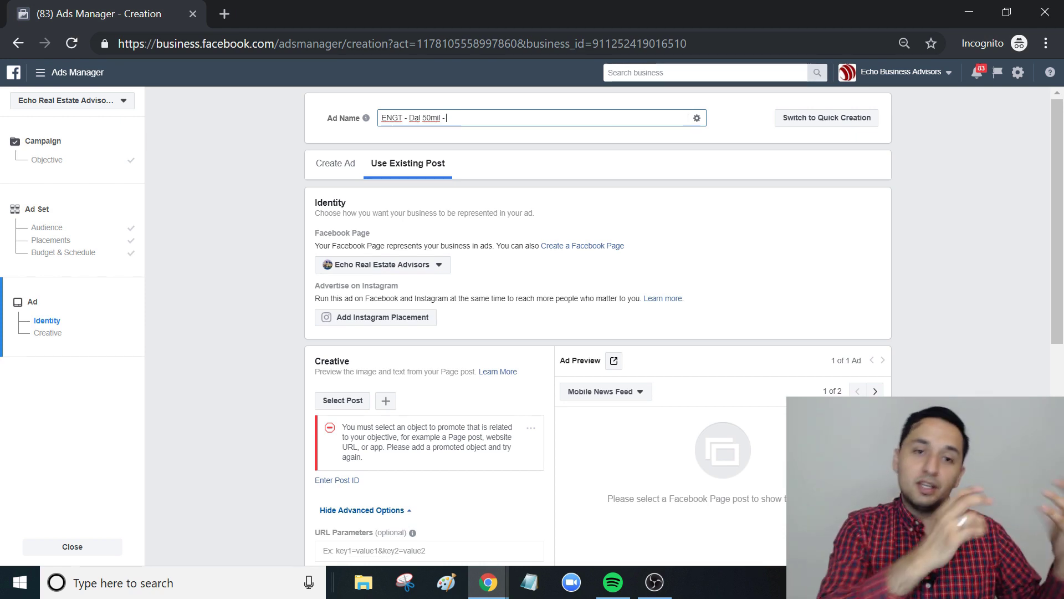
Choose the existing Facebook Page post "What Is An Option Period?" from Jun 13, 2019 as the ad creative
scroll(338, 461, "down", 6)
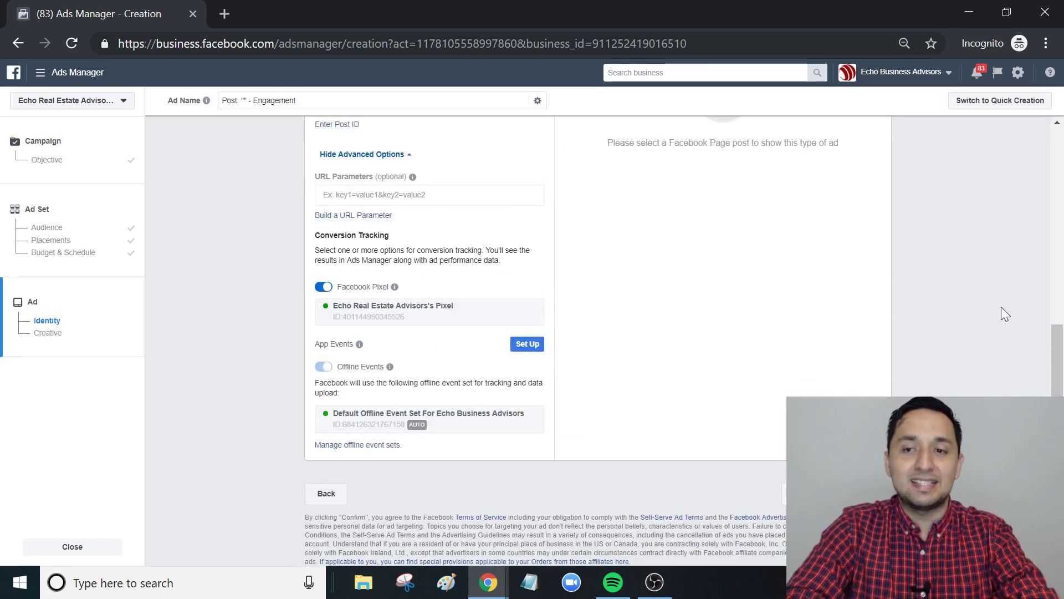
scroll(1001, 307, "up", 6)
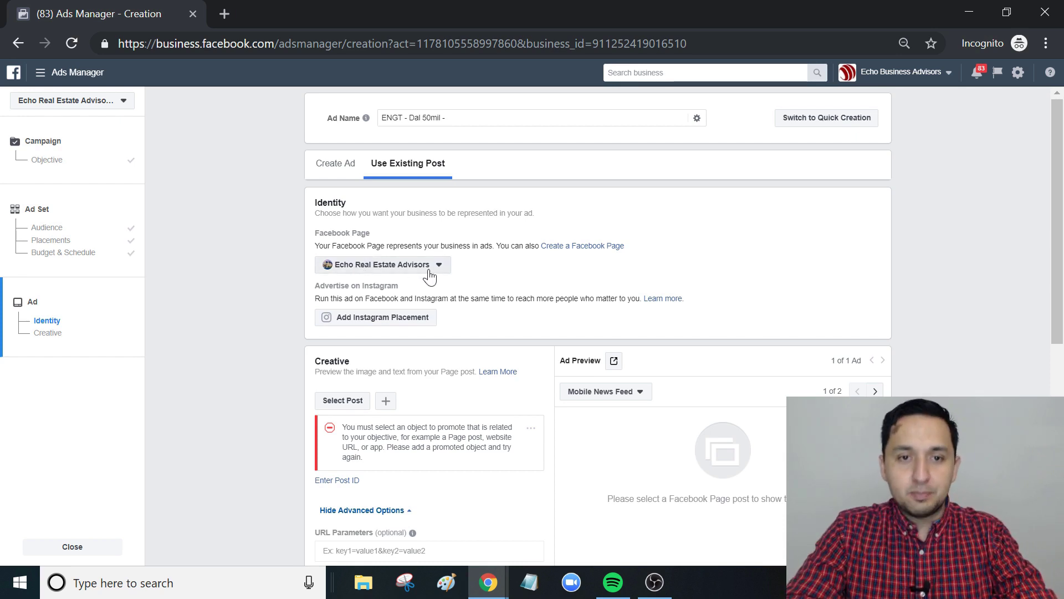
scroll(1063, 296, "down", 2)
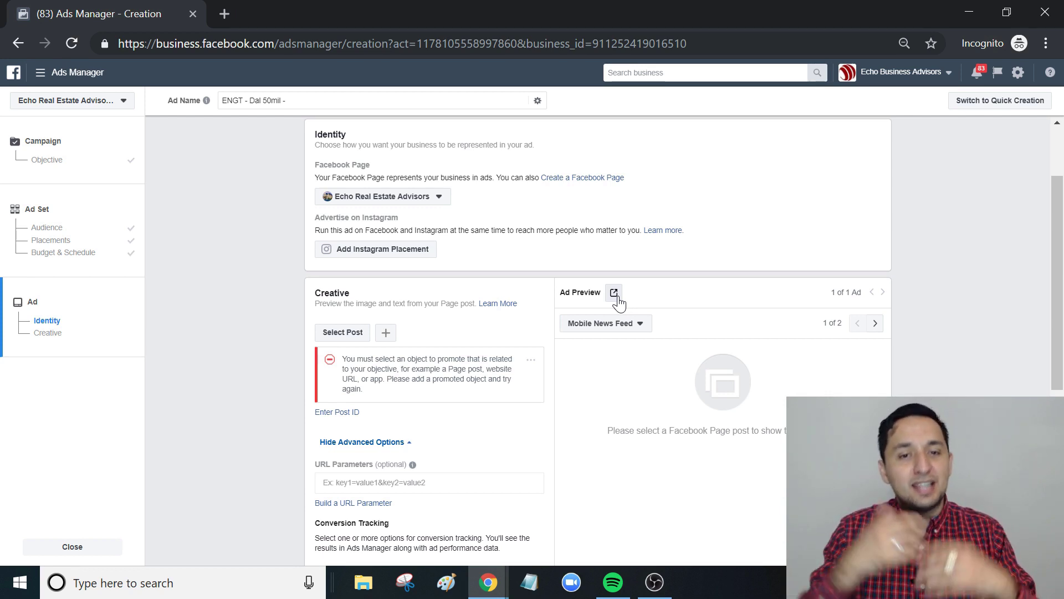
left_click(344, 334)
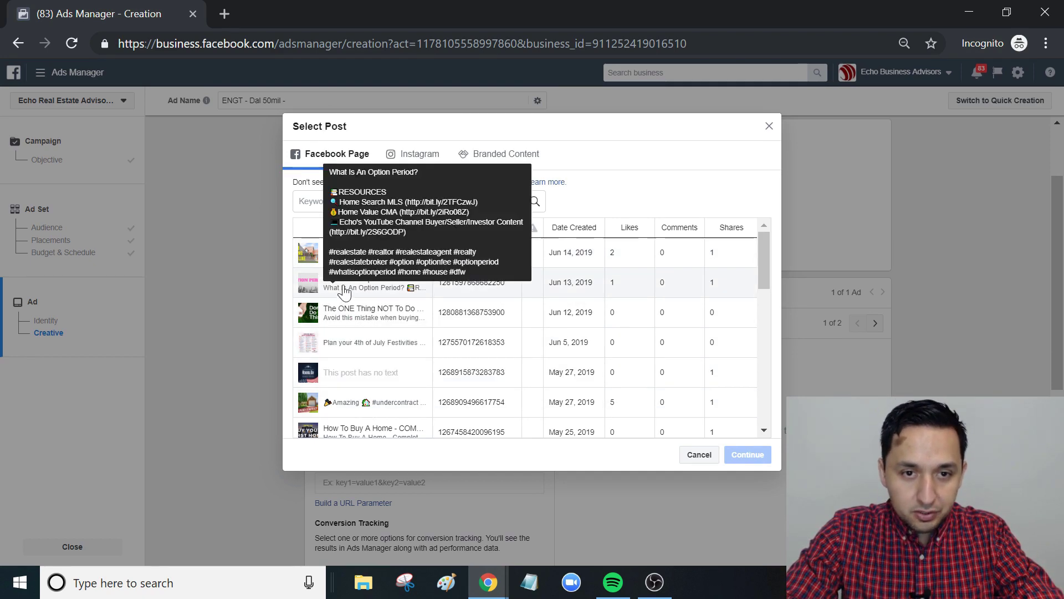
left_click(333, 295)
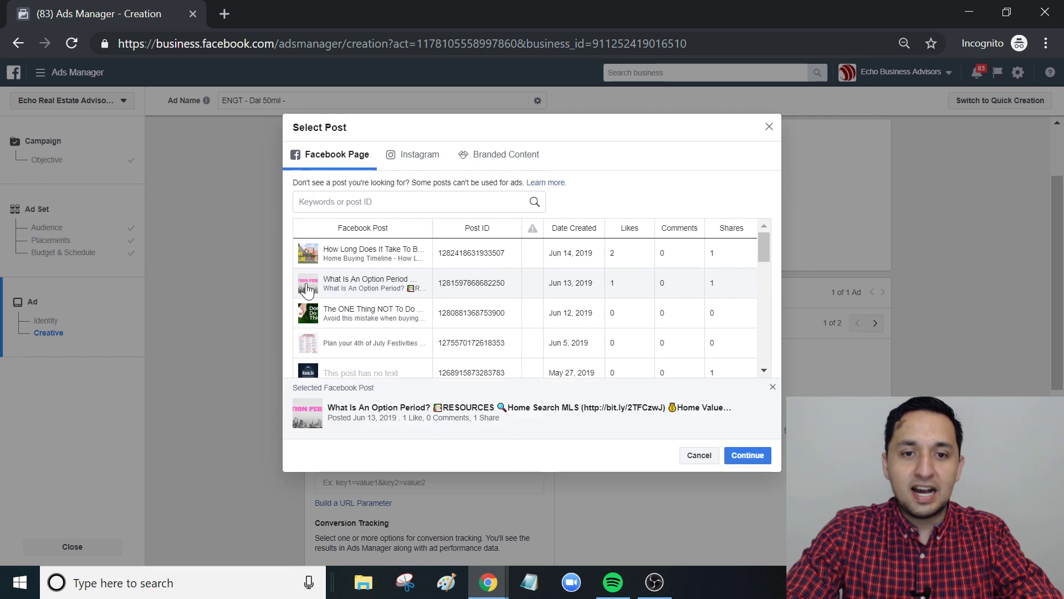
left_click(757, 455)
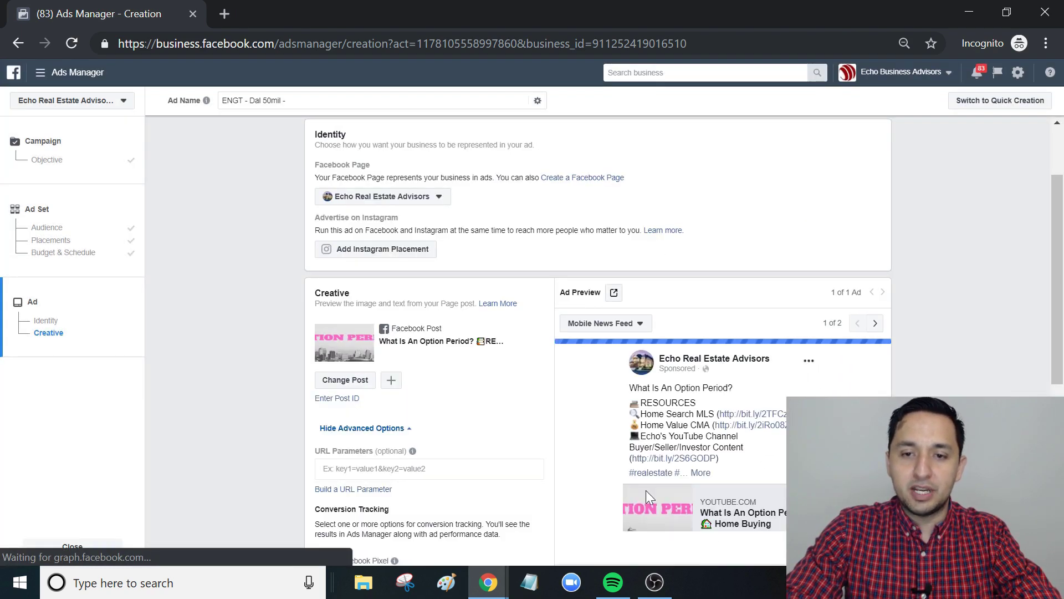
Examine the form for creating a new unpublished post, close it without saving, and review the ad's conversion tracking options
scroll(1063, 306, "down", 2)
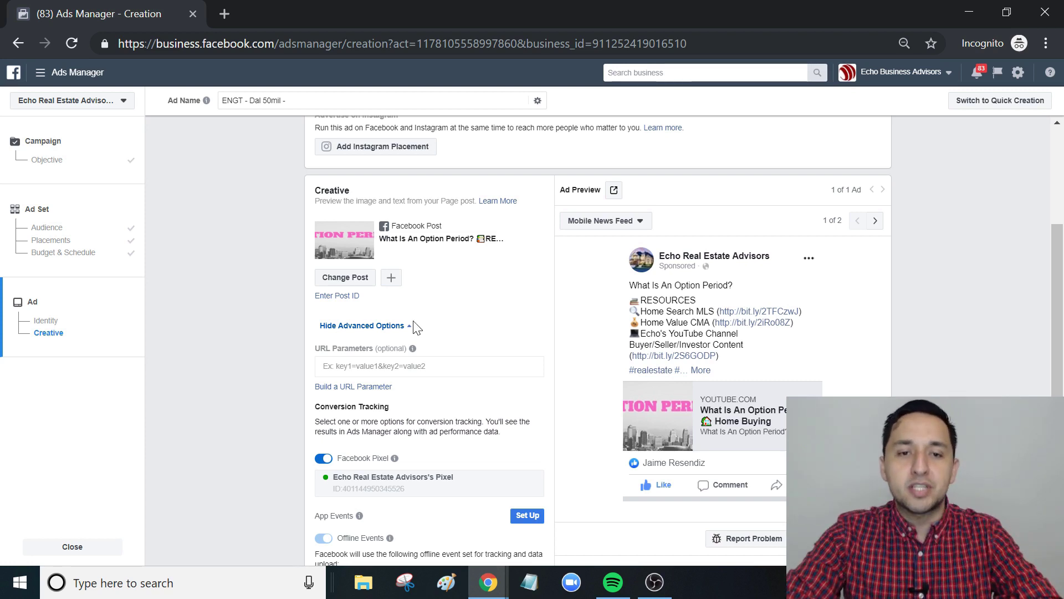
left_click(389, 279)
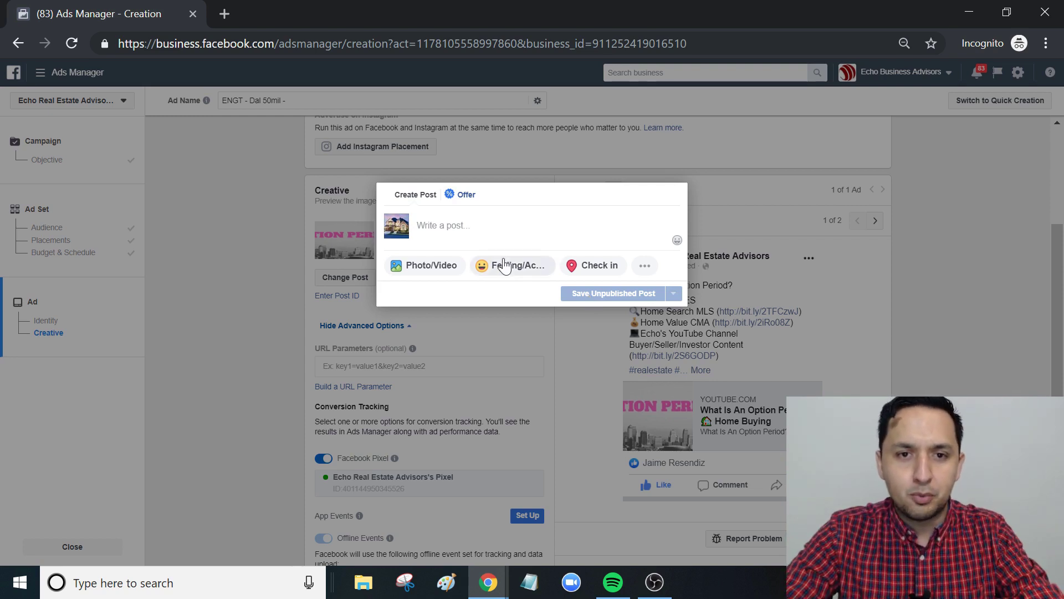
left_click(444, 226)
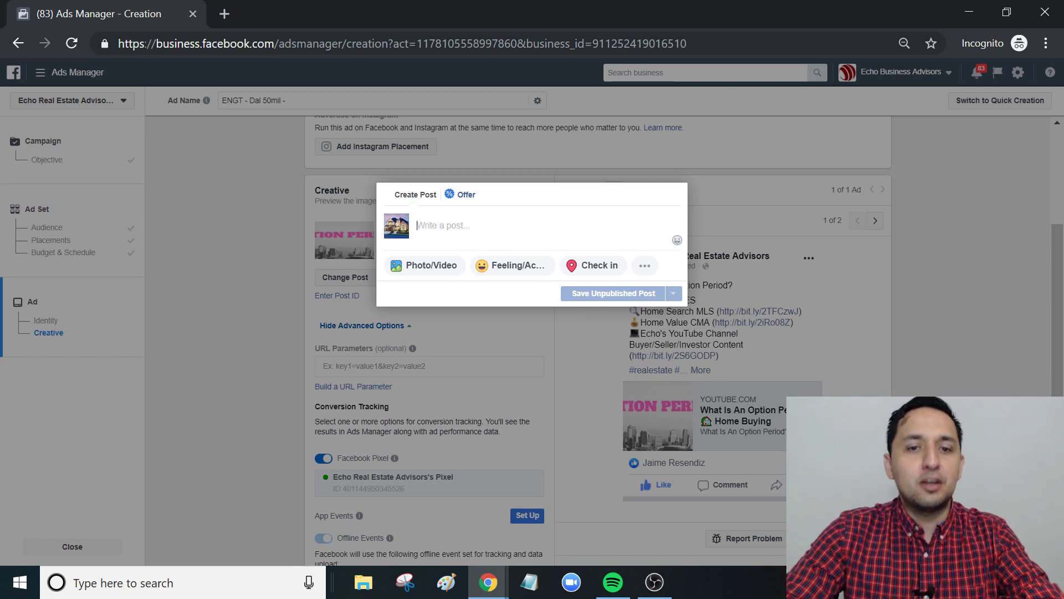
left_click(486, 394)
left_click_drag(1062, 311, 1062, 343)
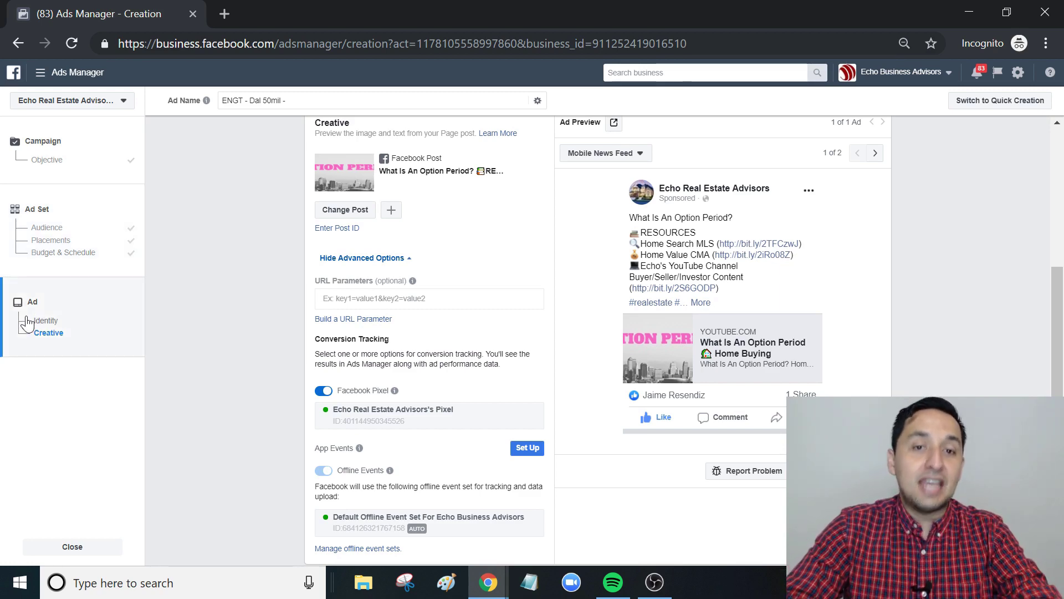
scroll(489, 365, "down", 2)
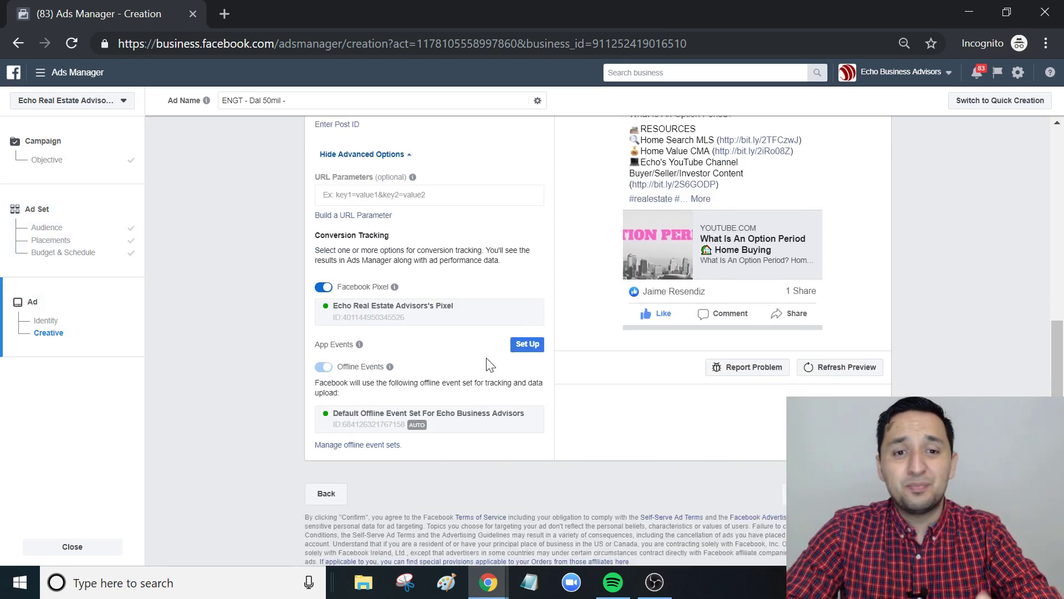